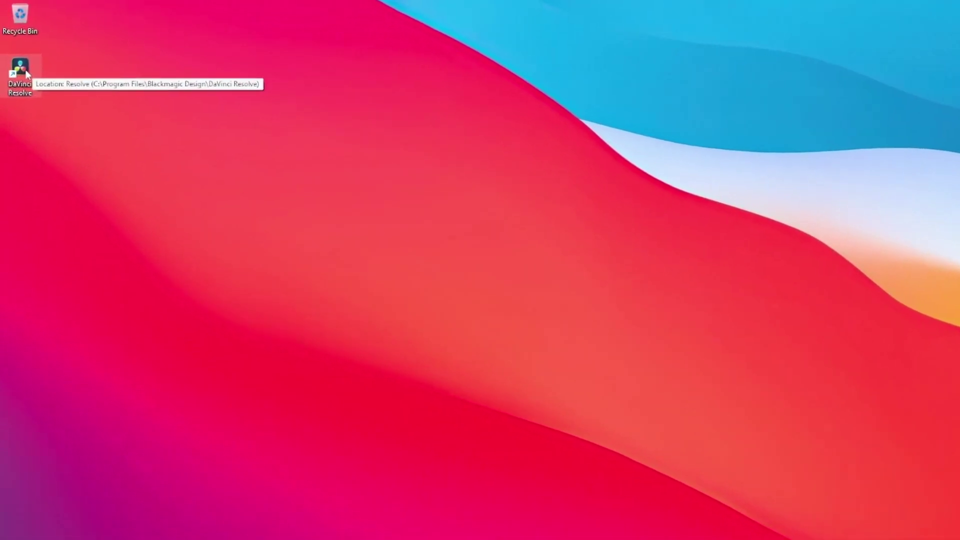
Pin DaVinci Resolve to the taskbar, move its icon one place left, and delete the desktop shortcut
right_click(26, 74)
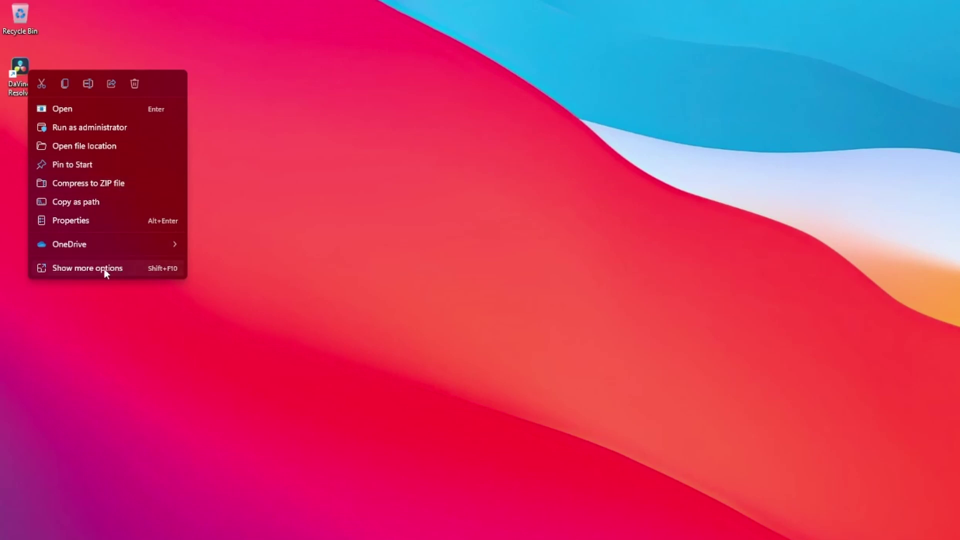
click(73, 270)
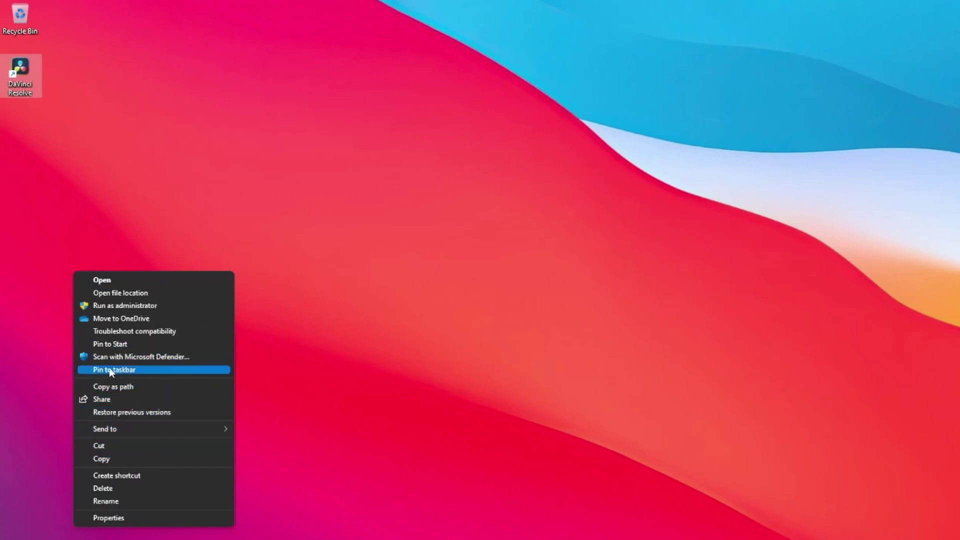
click(140, 369)
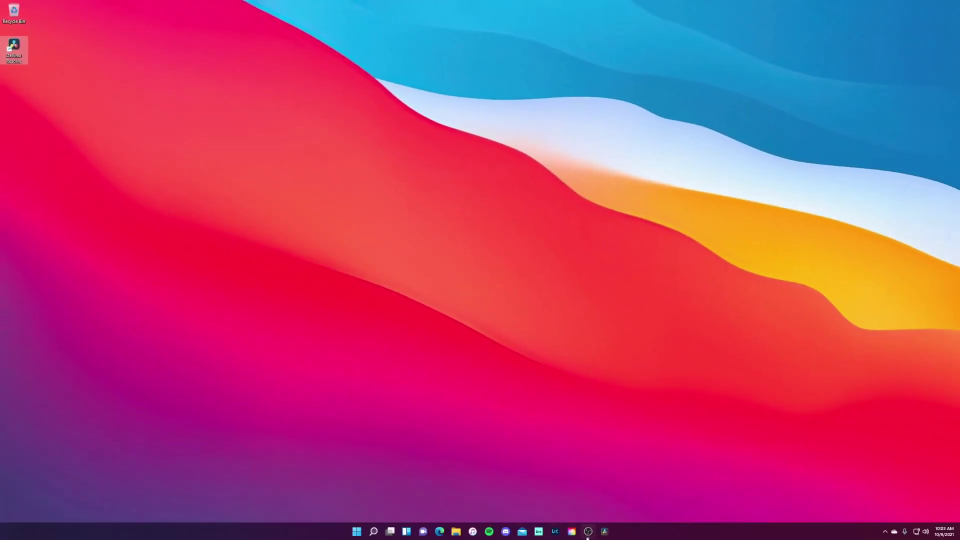
drag(605, 531, 586, 531)
key(Delete)
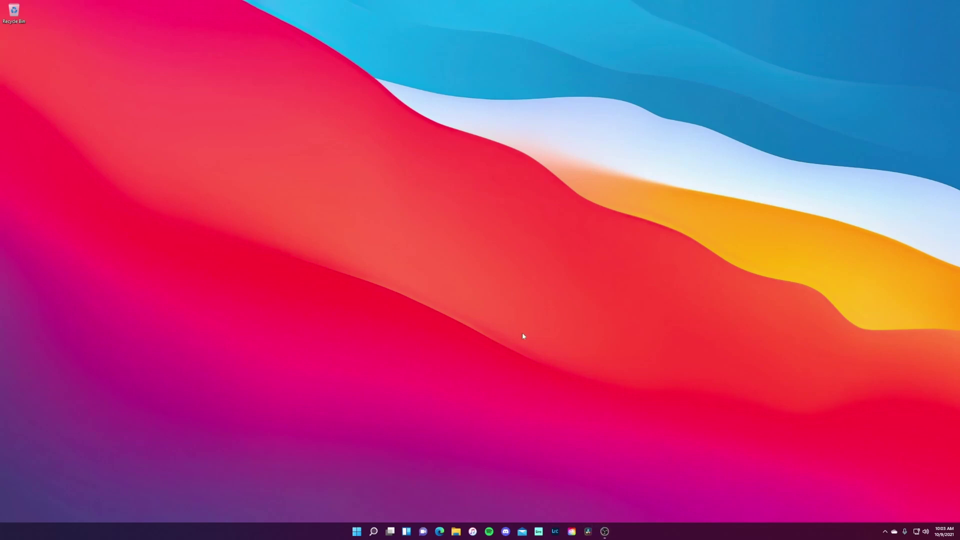
Launch Resolve from the taskbar and create a project named 'Windows 11 TEST'
click(588, 532)
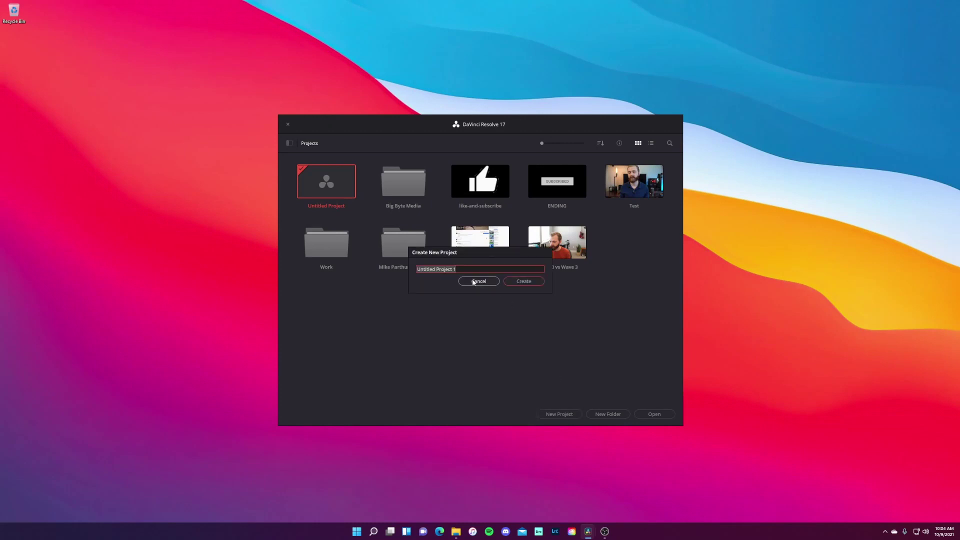
text(Windows 11 TEST)
click(520, 281)
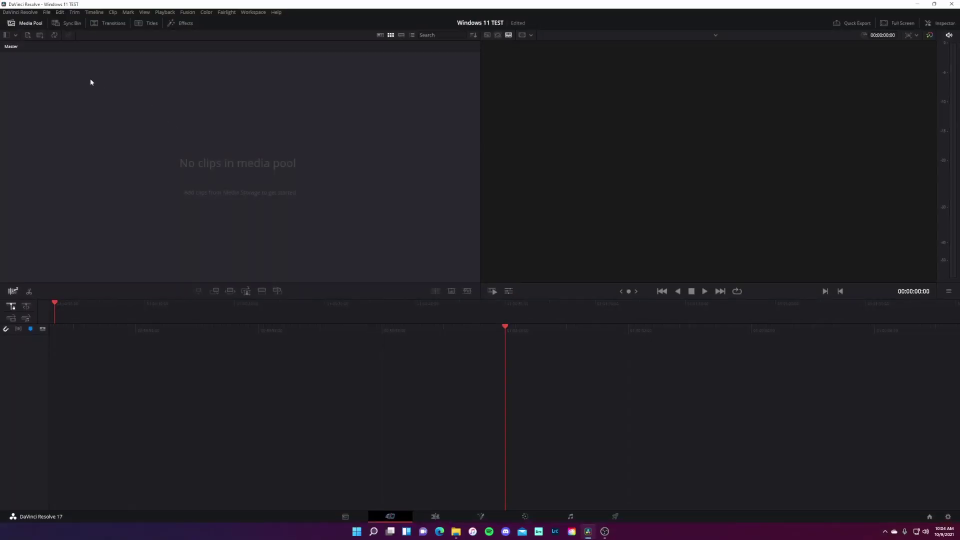
Drag main.mov from Explorer into the media pool and accept the project frame-rate change
click(456, 532)
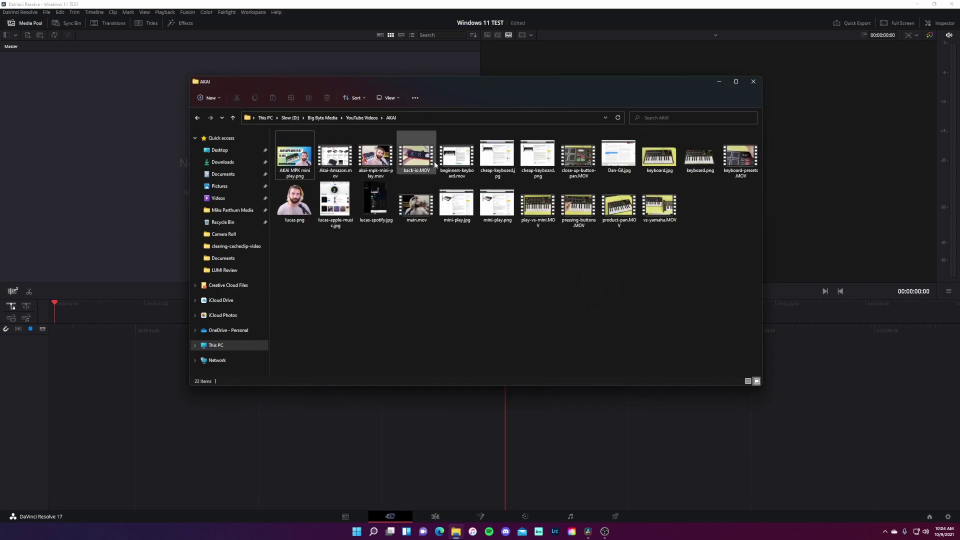
click(417, 212)
drag(416, 212, 72, 165)
click(538, 301)
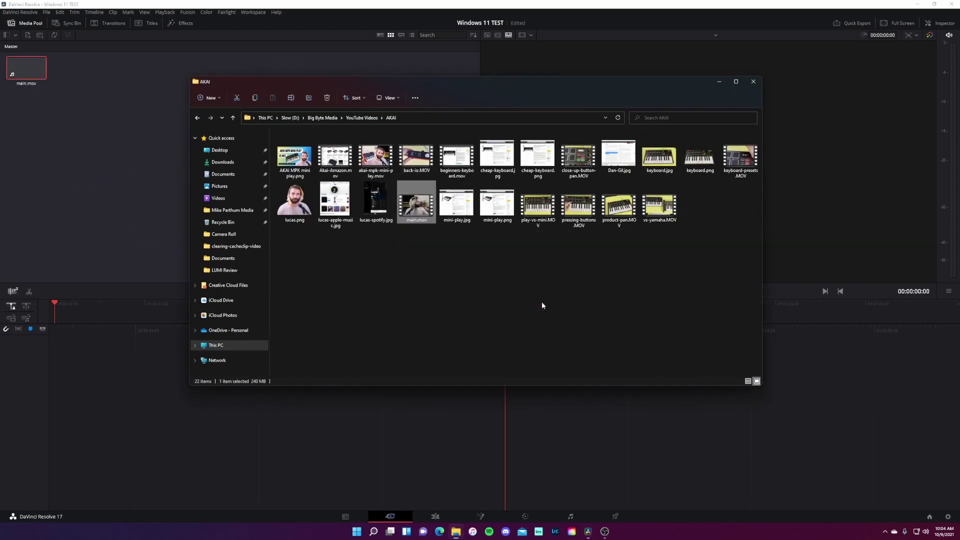
click(718, 80)
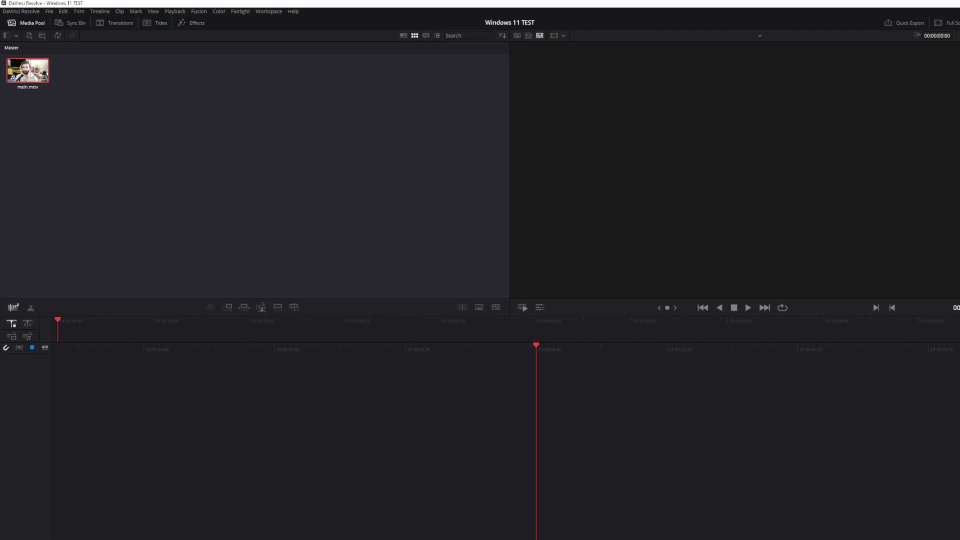
Generate optimized media for main.mov and import keyboard.png and ding.wav from Downloads
right_click(30, 72)
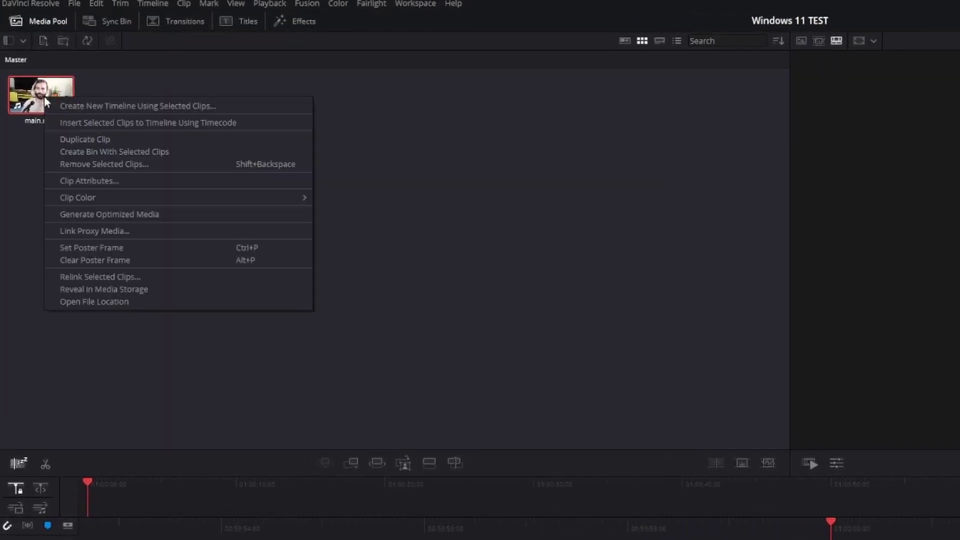
click(107, 215)
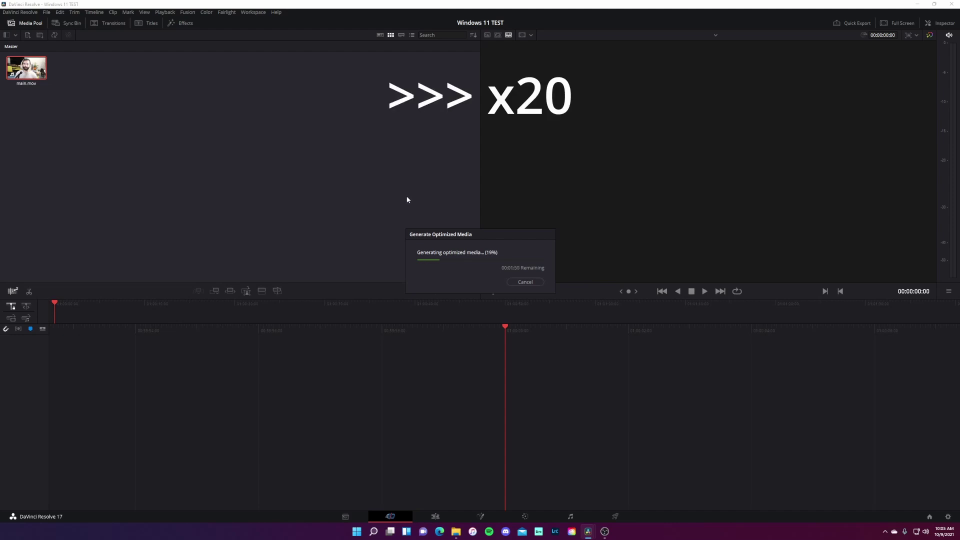
click(455, 531)
click(217, 156)
drag(373, 268, 225, 150)
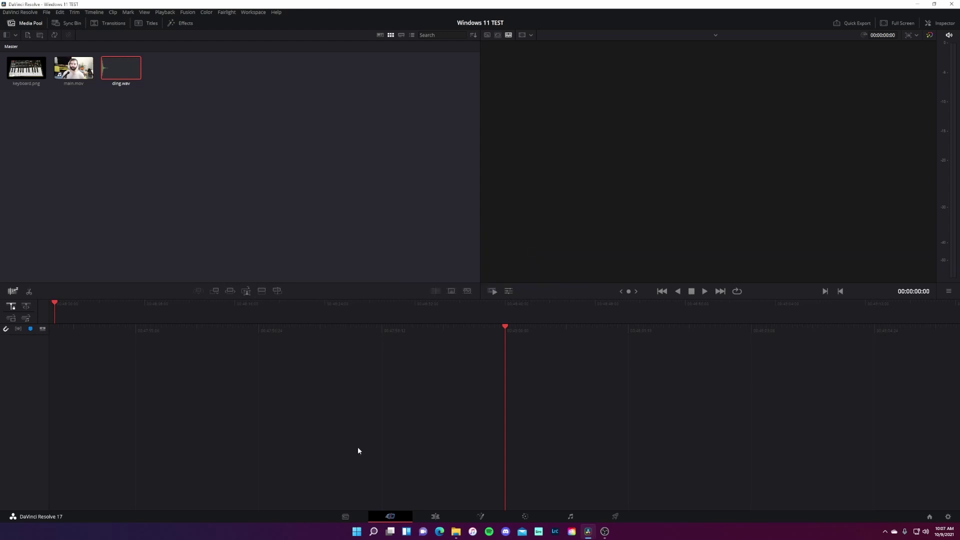
Create three new bins in the Media page's media pool
click(346, 516)
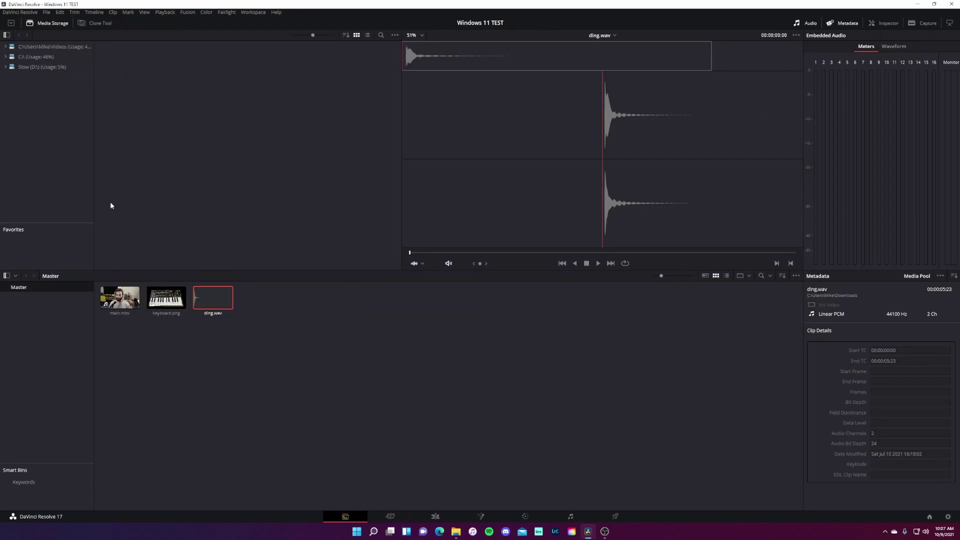
right_click(300, 345)
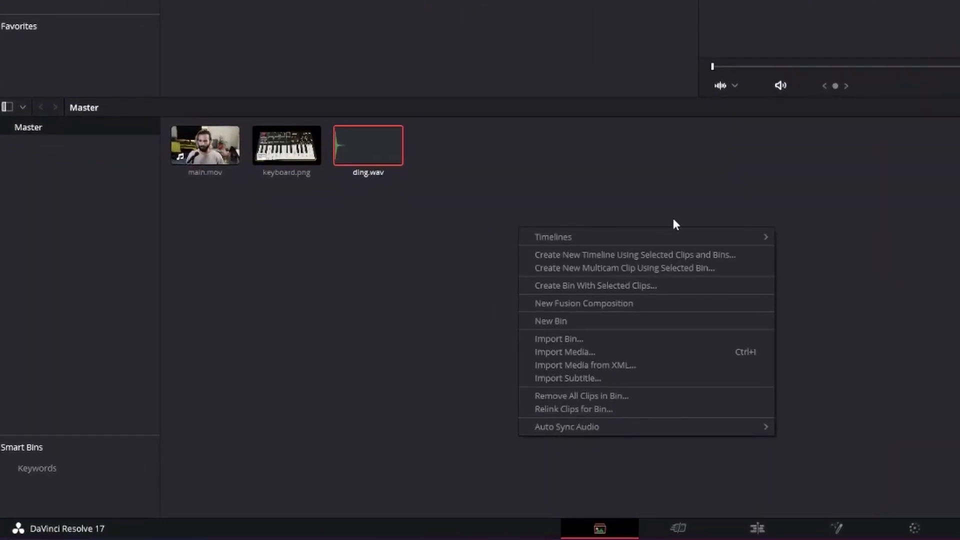
click(567, 321)
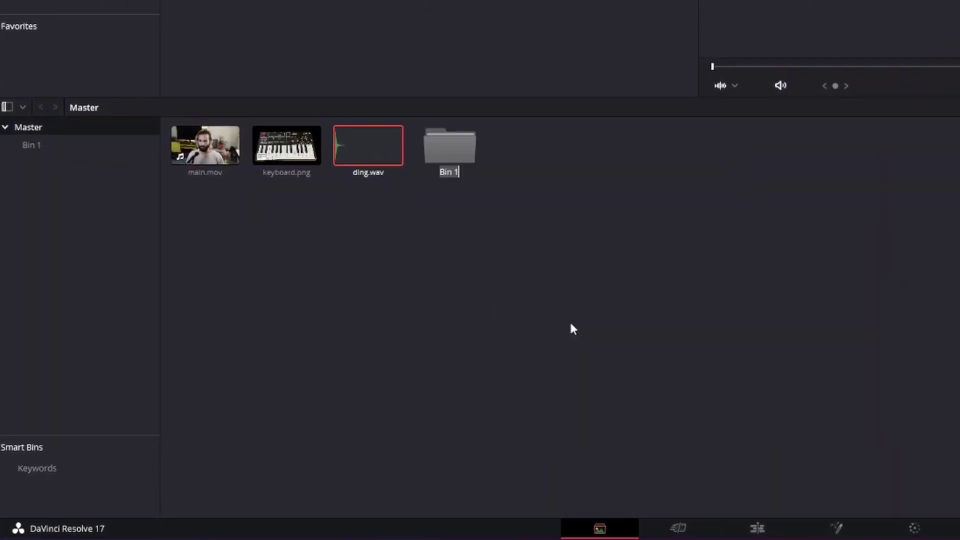
right_click(684, 216)
click(744, 306)
right_click(796, 231)
click(834, 326)
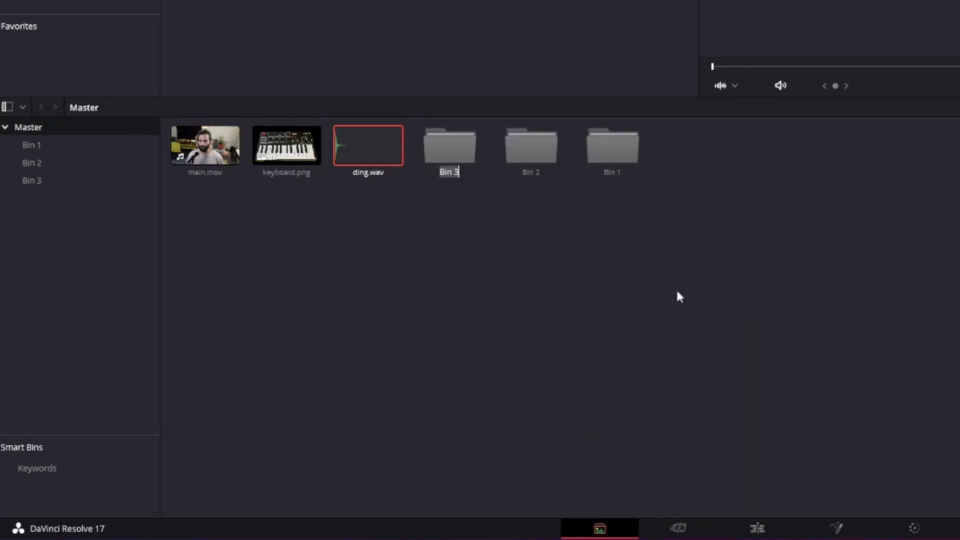
Rename the three bins to Video, Images and Audio
right_click(627, 155)
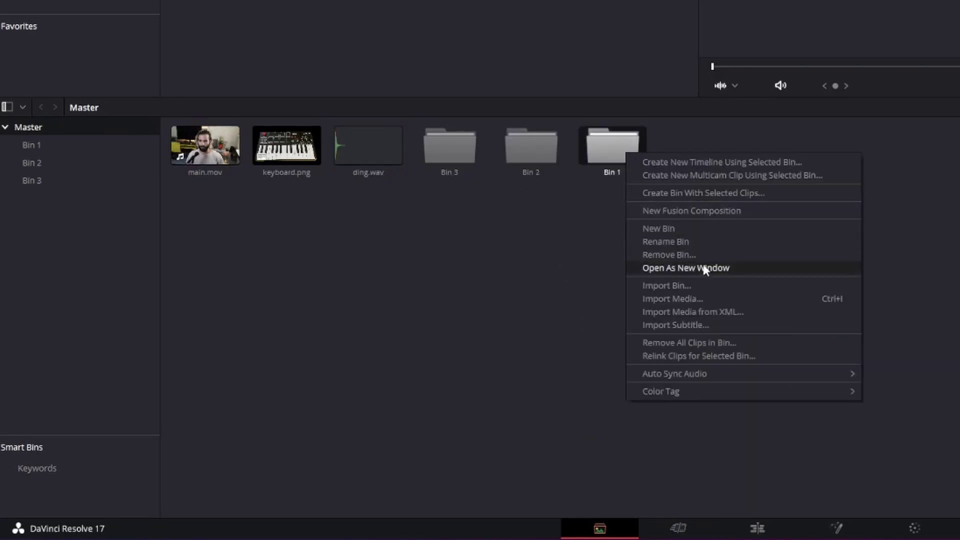
click(671, 241)
text(Video)
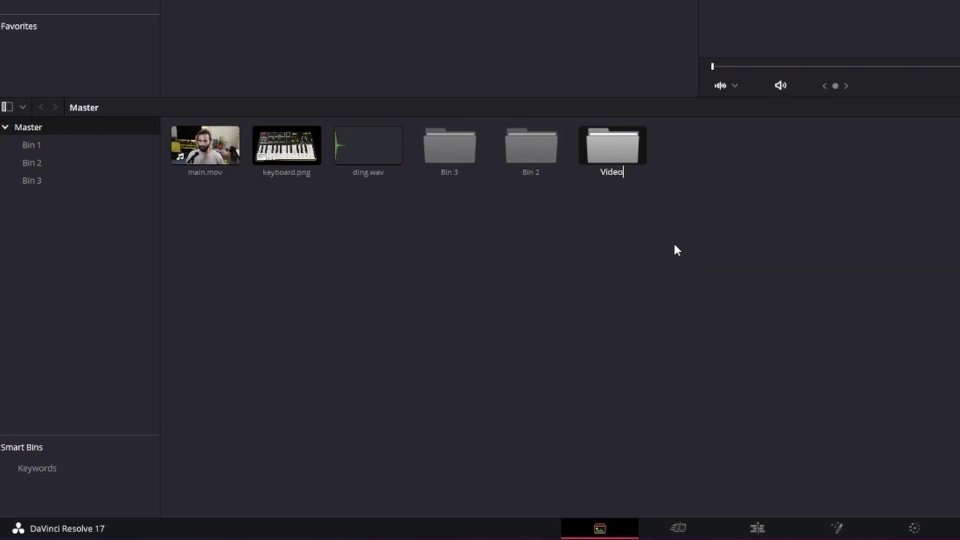
key(Return)
right_click(543, 159)
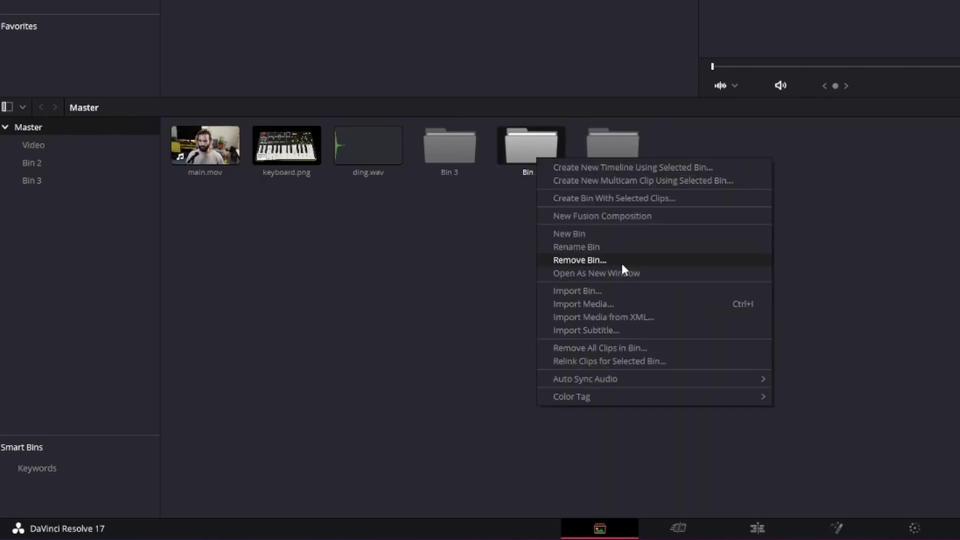
click(612, 247)
text(Images)
key(Return)
right_click(461, 162)
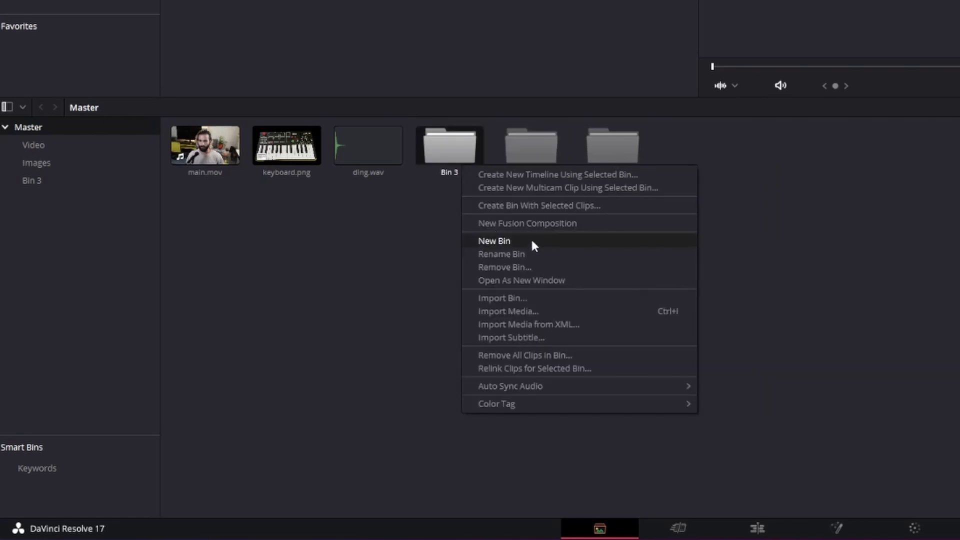
click(524, 255)
text(Audio)
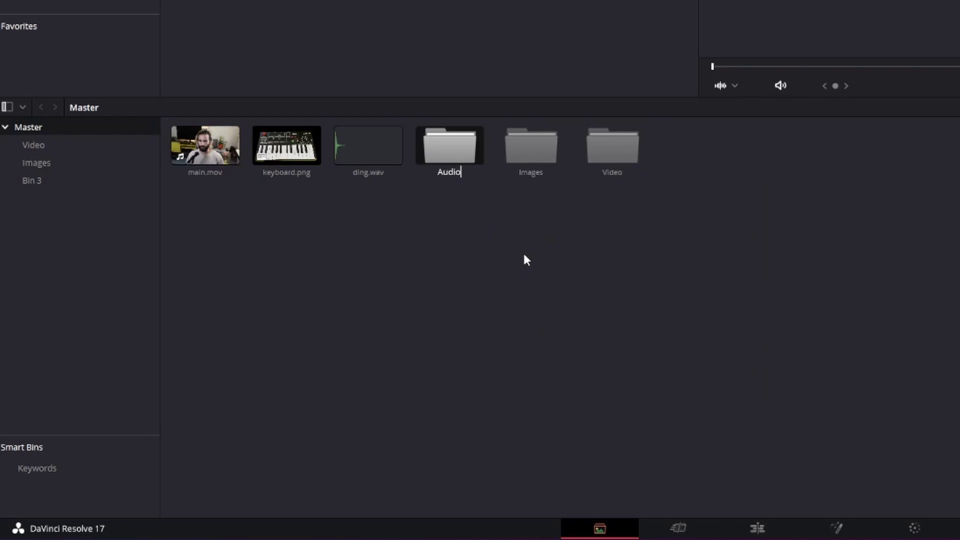
key(Return)
click(523, 250)
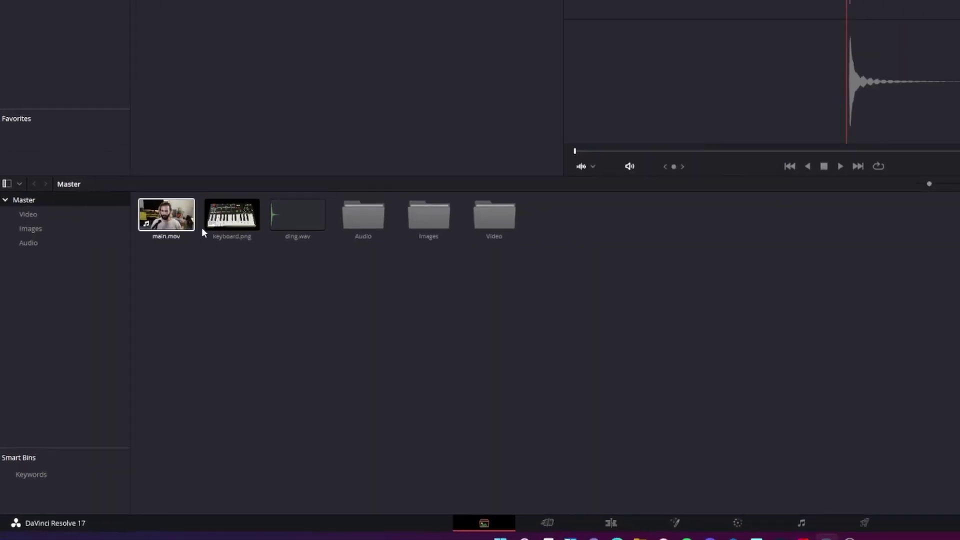
Import big_boy_5.mp3 from Downloads into the media pool
click(457, 532)
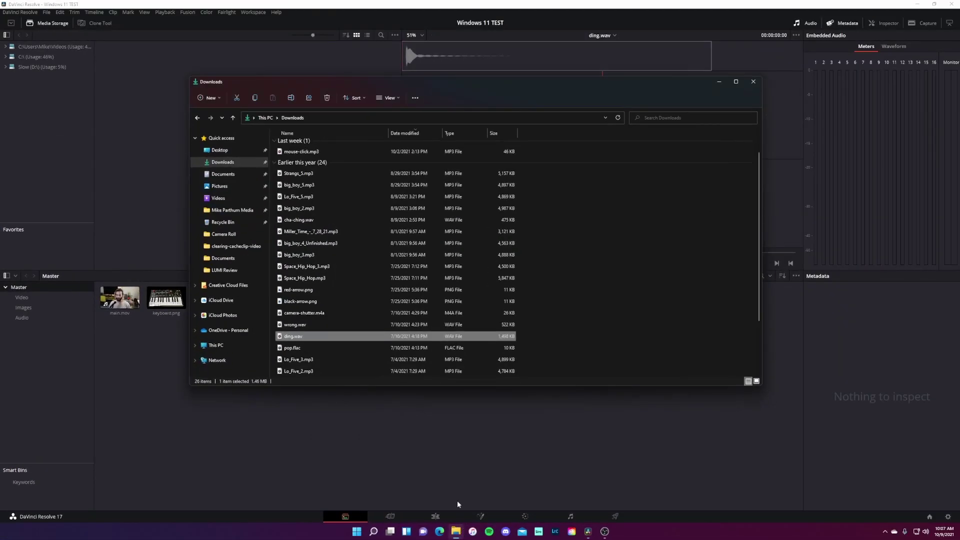
drag(299, 185, 165, 372)
click(753, 81)
Move ding.wav into Audio, keyboard.png into Images and main.mov into the Video bin
click(332, 343)
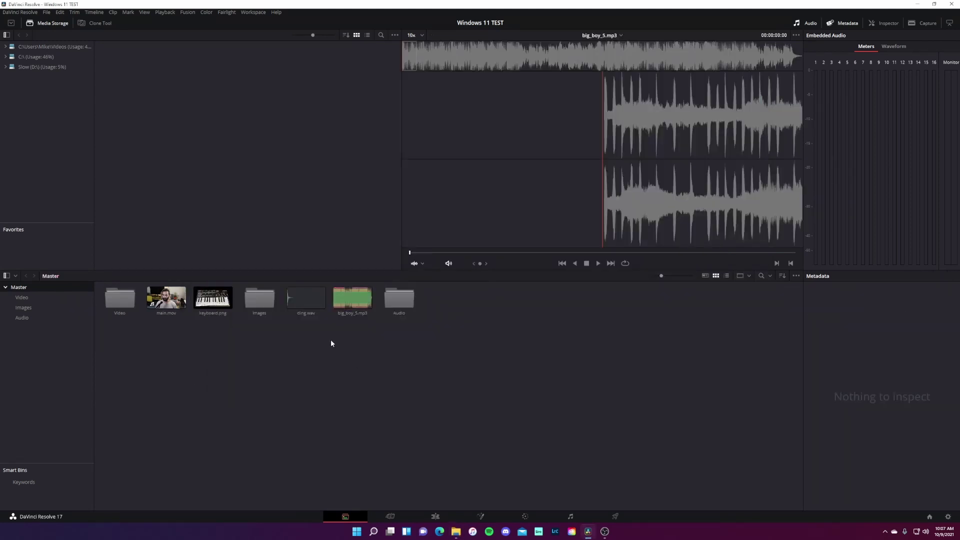
click(309, 304)
drag(309, 304, 355, 309)
click(213, 298)
drag(213, 298, 259, 301)
drag(179, 305, 120, 311)
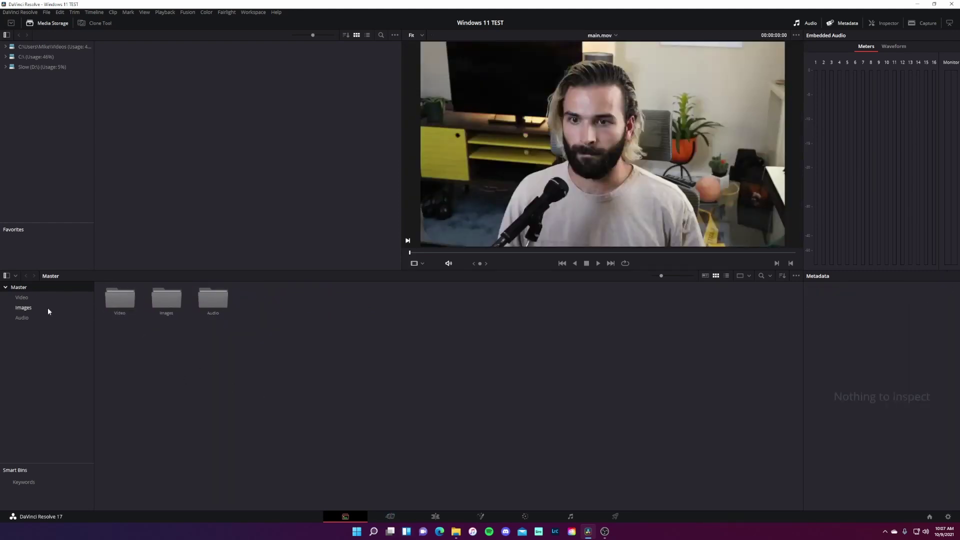
click(21, 298)
click(19, 307)
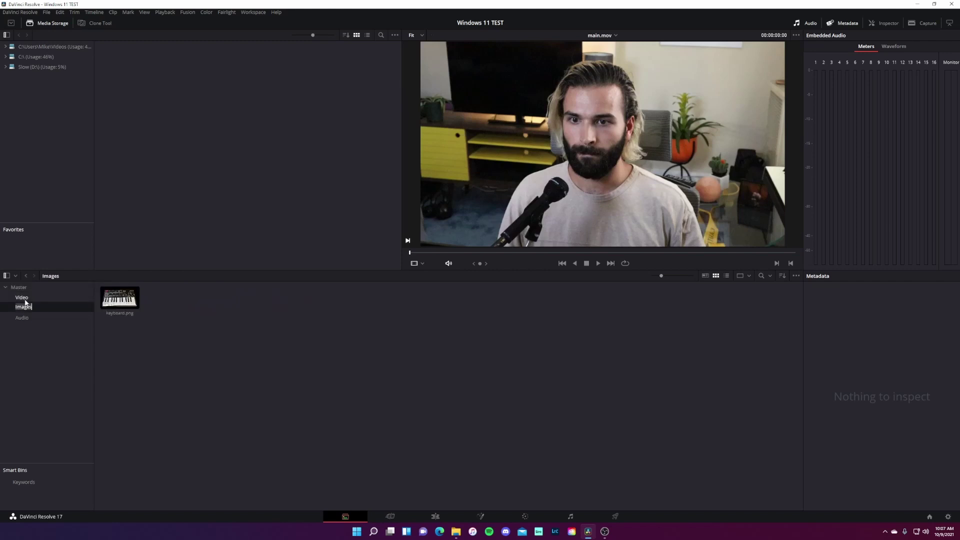
click(24, 299)
On the Cut page, put main.mov on a new timeline and play it through
click(390, 517)
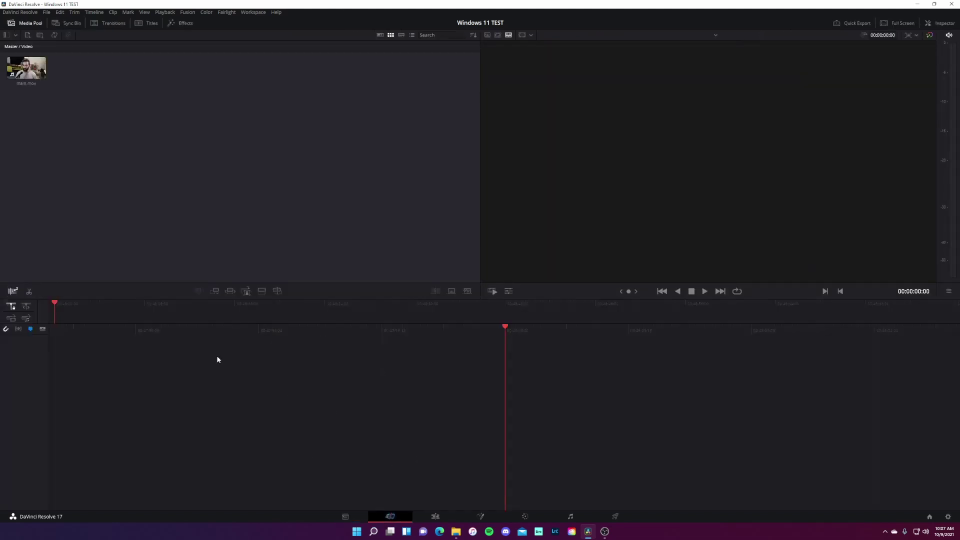
drag(31, 77, 351, 310)
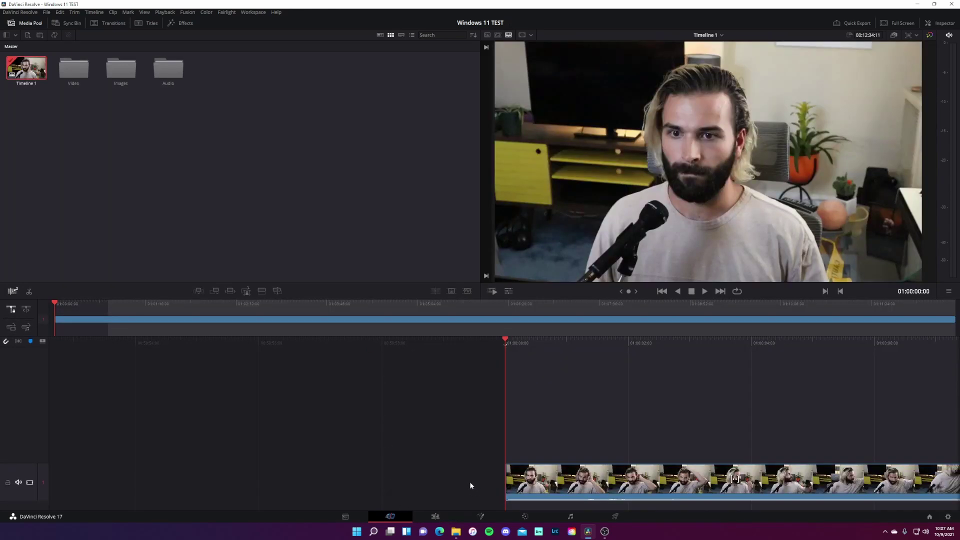
click(384, 520)
key(space)
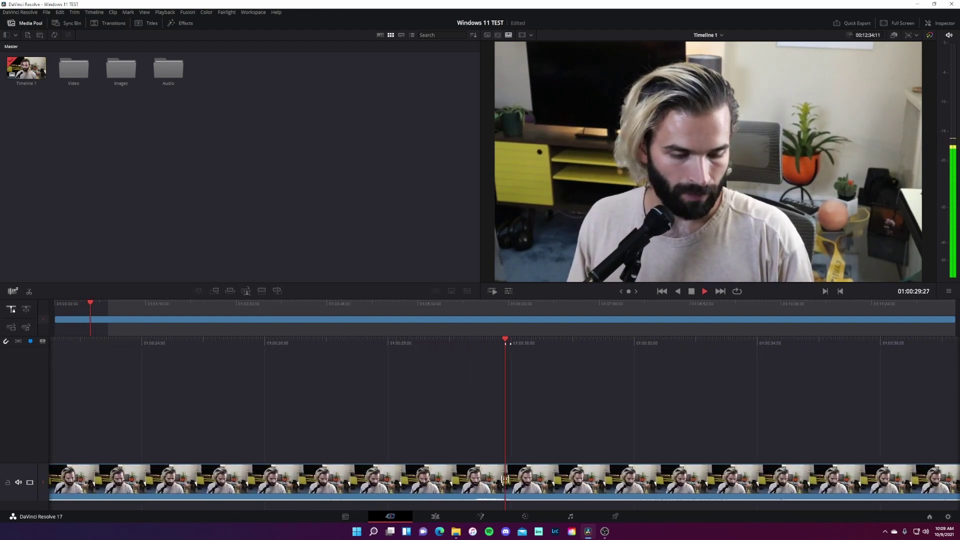
key(space)
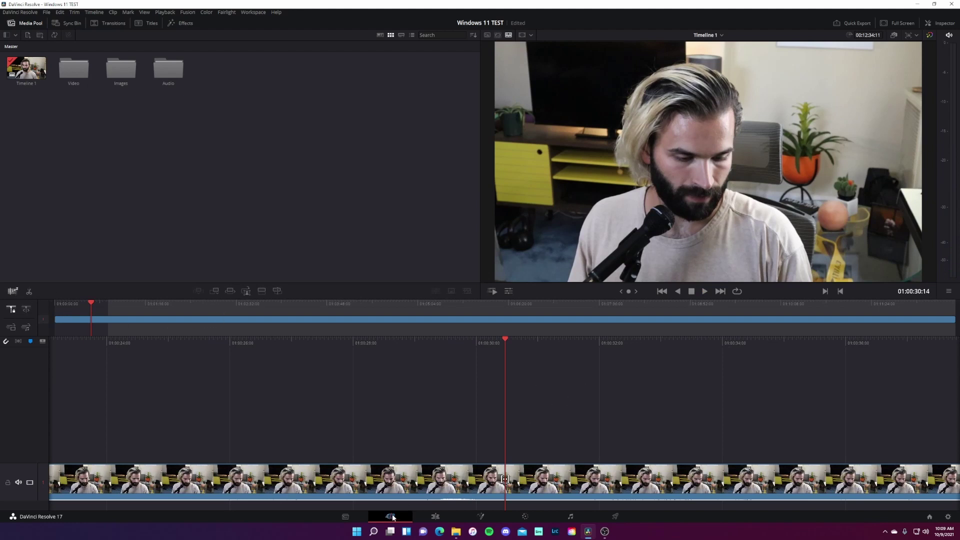
On the Edit page, blade main.mov and ripple-delete the opening section
click(435, 516)
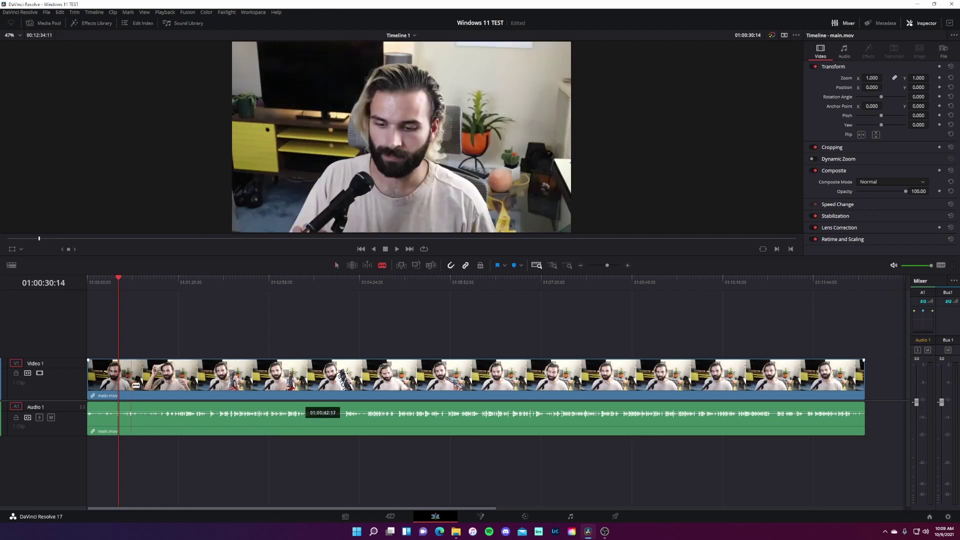
click(160, 383)
click(229, 382)
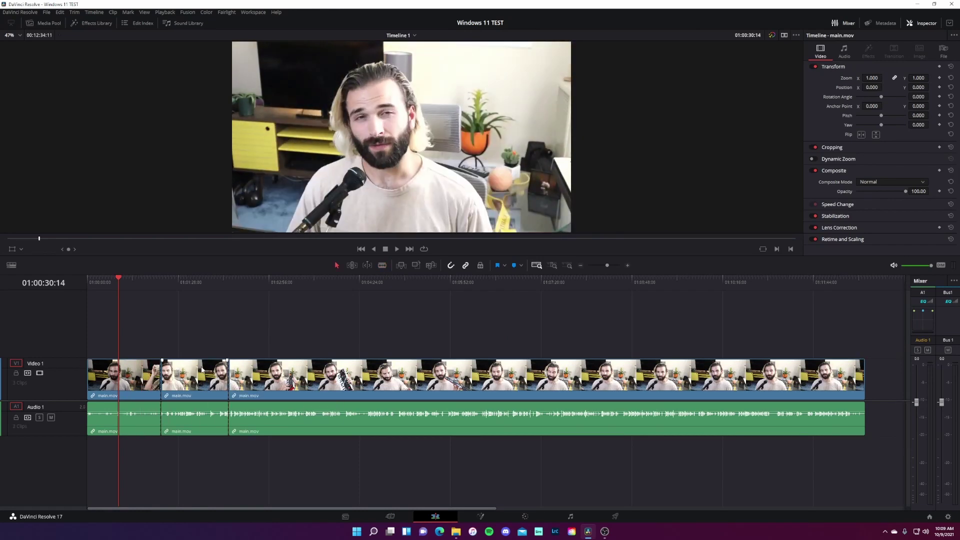
key(Down)
key(Down)
key(a)
click(116, 405)
key(BackSpace)
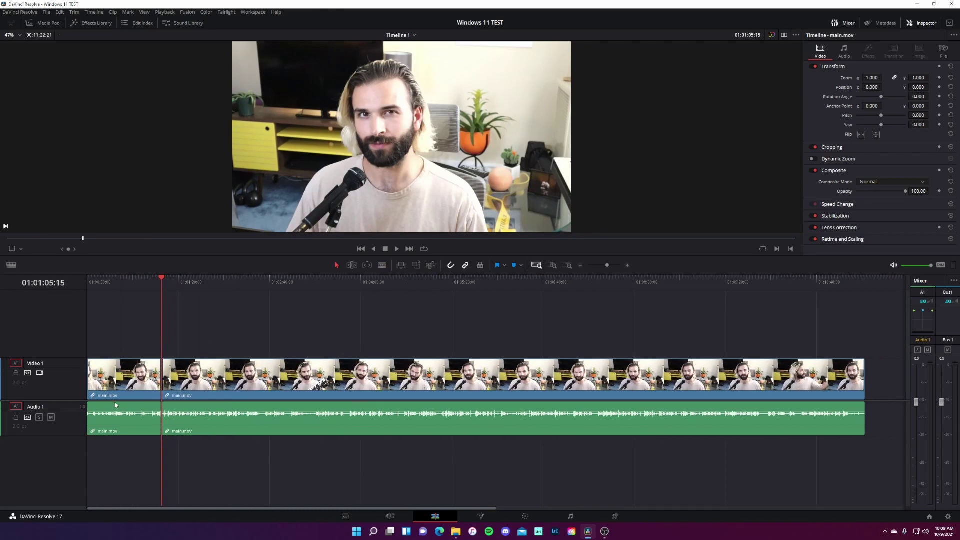
Cut out the middle section starting at 01:04:08:09 and close the gap
drag(286, 283, 564, 310)
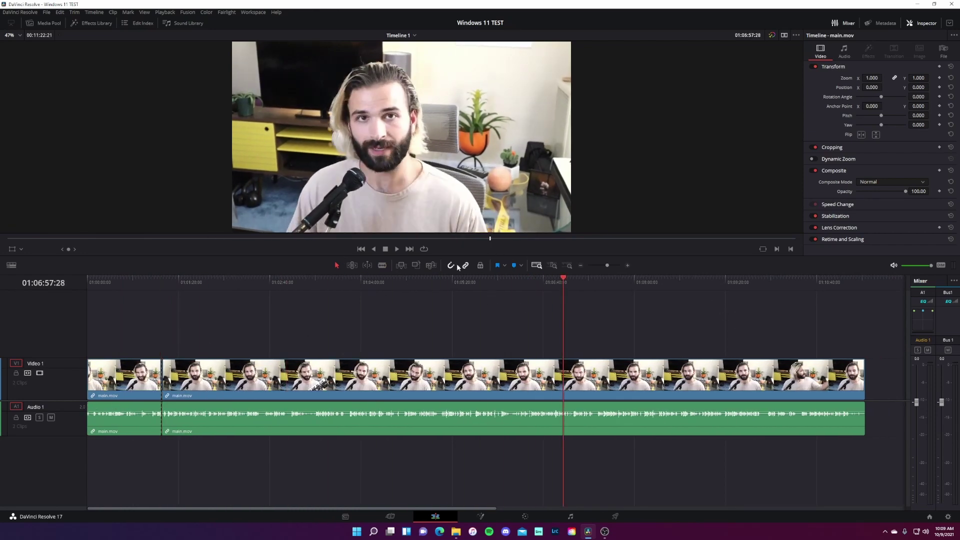
click(370, 286)
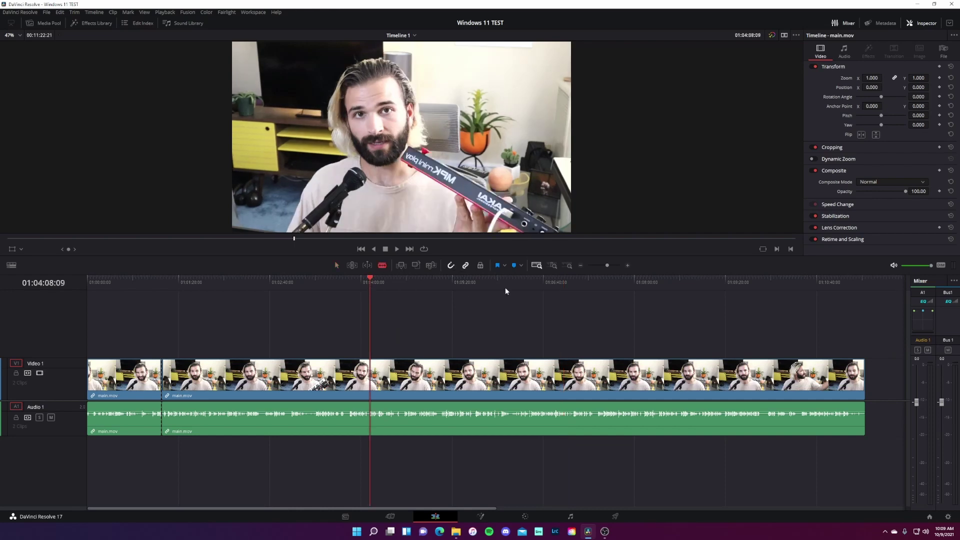
key(ctrl+b)
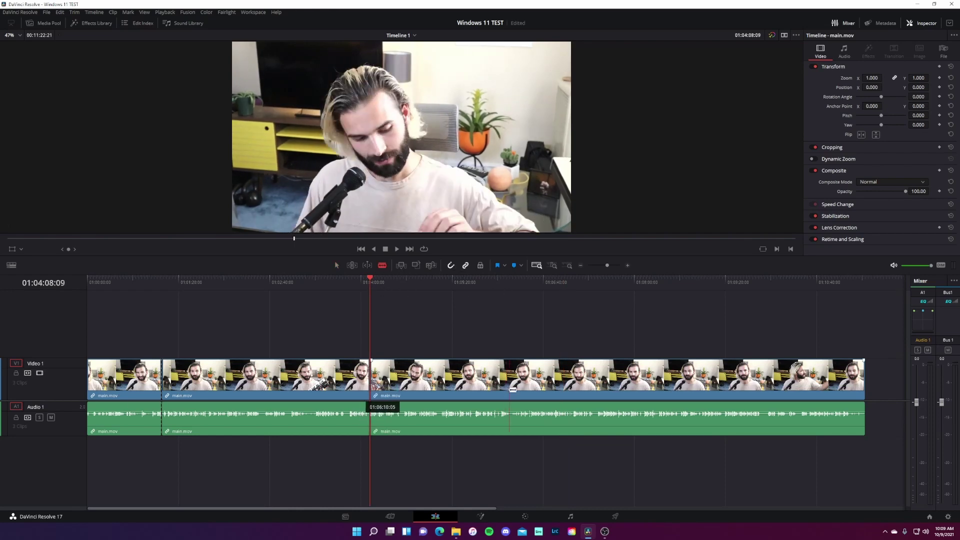
click(509, 392)
key(a)
click(449, 380)
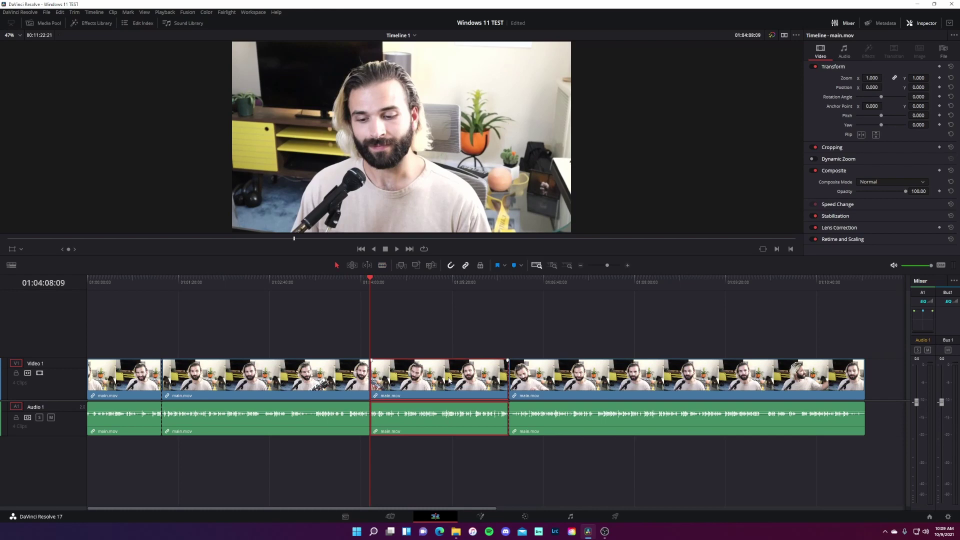
key(Delete)
drag(464, 279, 191, 301)
drag(404, 295, 84, 298)
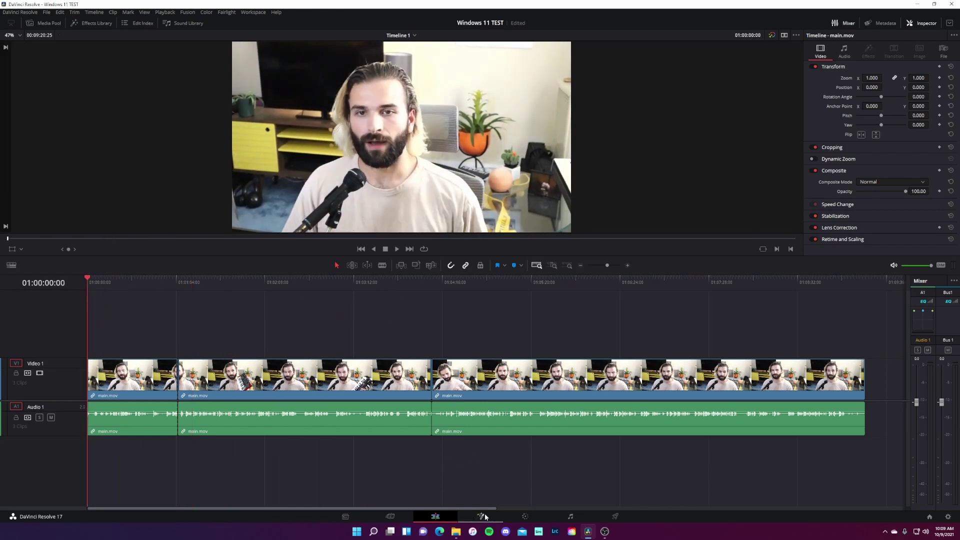
Place keyboard.png from the Images bin on a new V2 track above the footage
click(46, 22)
click(165, 62)
double_click(139, 62)
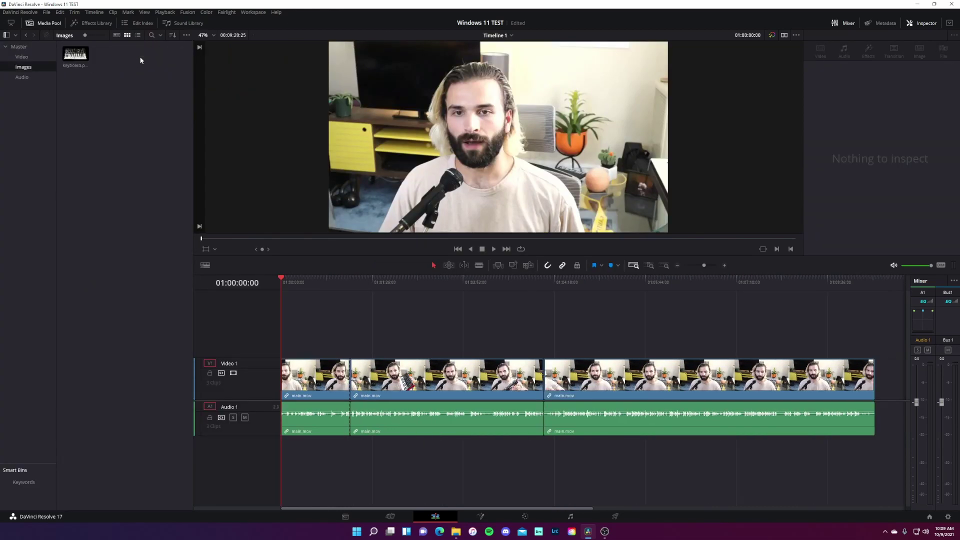
drag(75, 54, 395, 337)
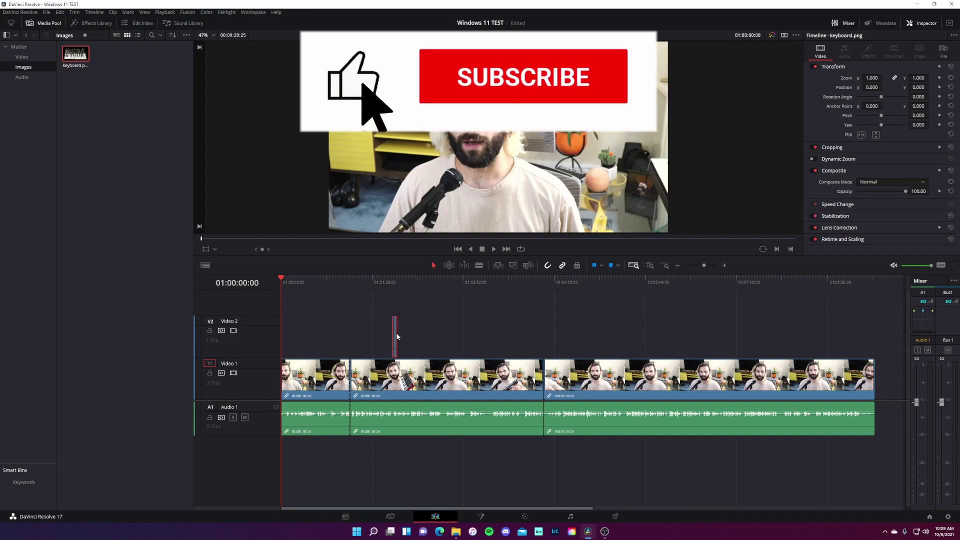
Add ding.wav on A2 and three big_boy_5.mp3 clips along A3
click(21, 77)
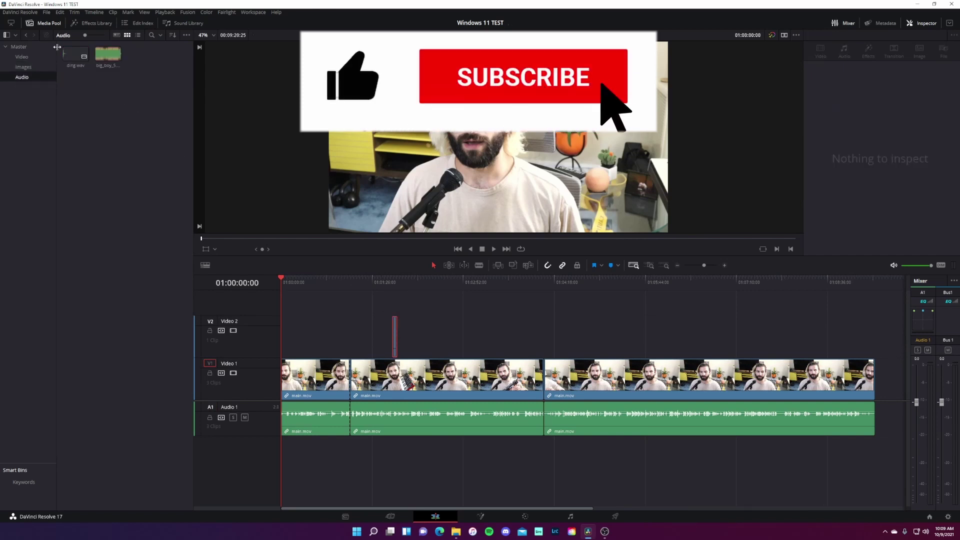
drag(75, 54, 385, 437)
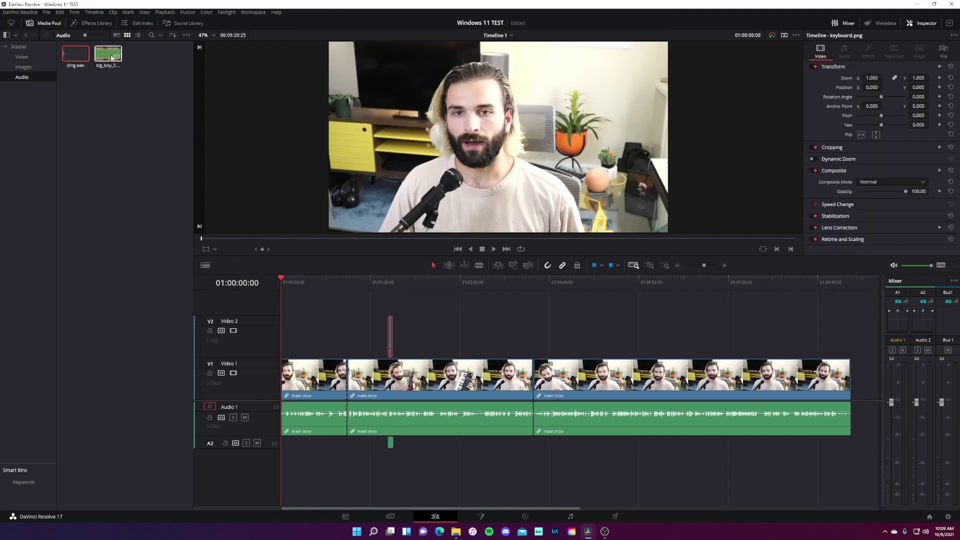
drag(109, 54, 293, 454)
drag(110, 54, 452, 436)
drag(110, 54, 642, 457)
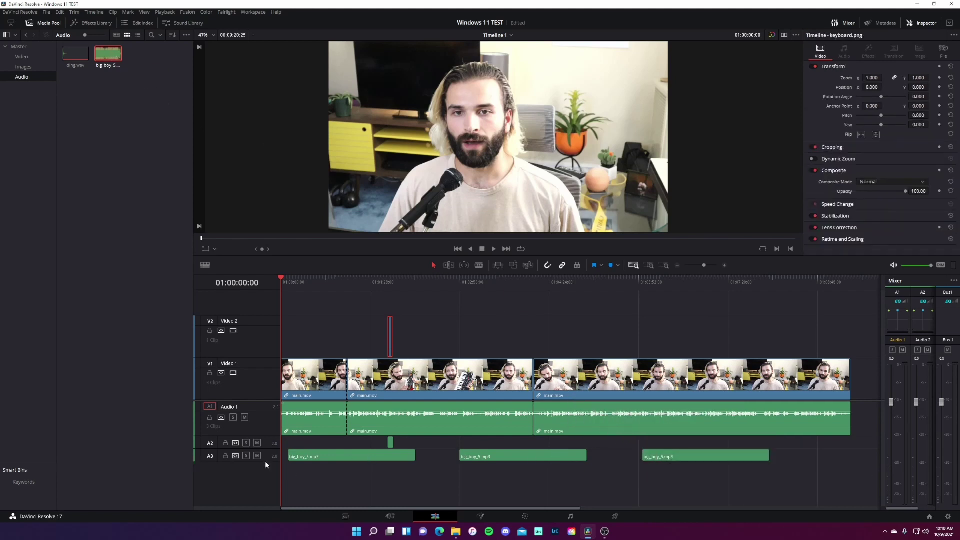
drag(267, 460, 264, 476)
key(space)
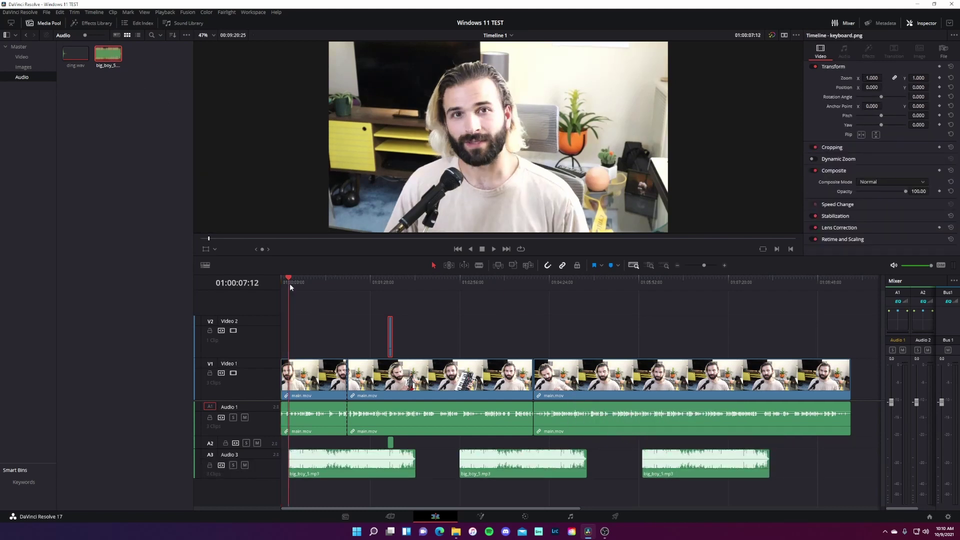
Set the mixer faders to A1 +2.6 dB, A2 -5.0 dB and A3 -21 dB
click(46, 23)
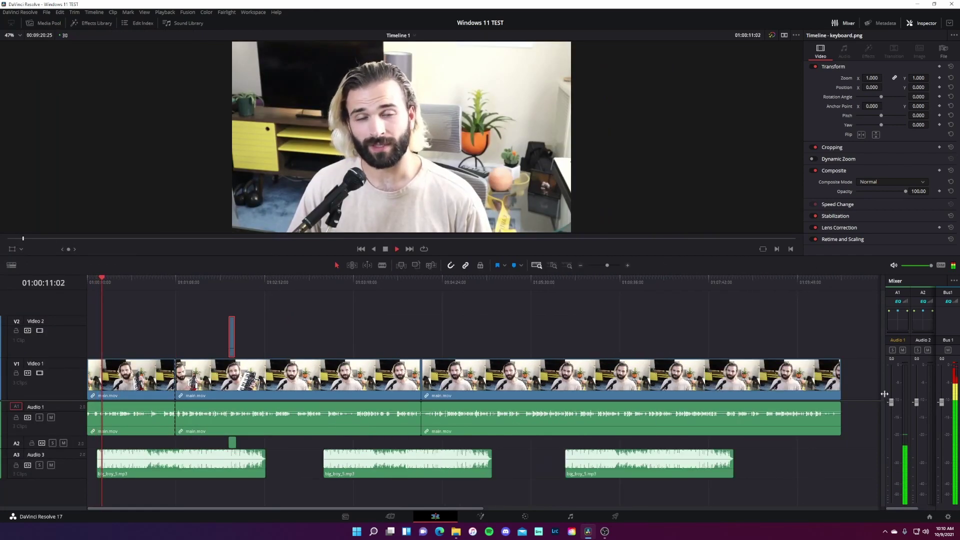
drag(885, 396, 860, 397)
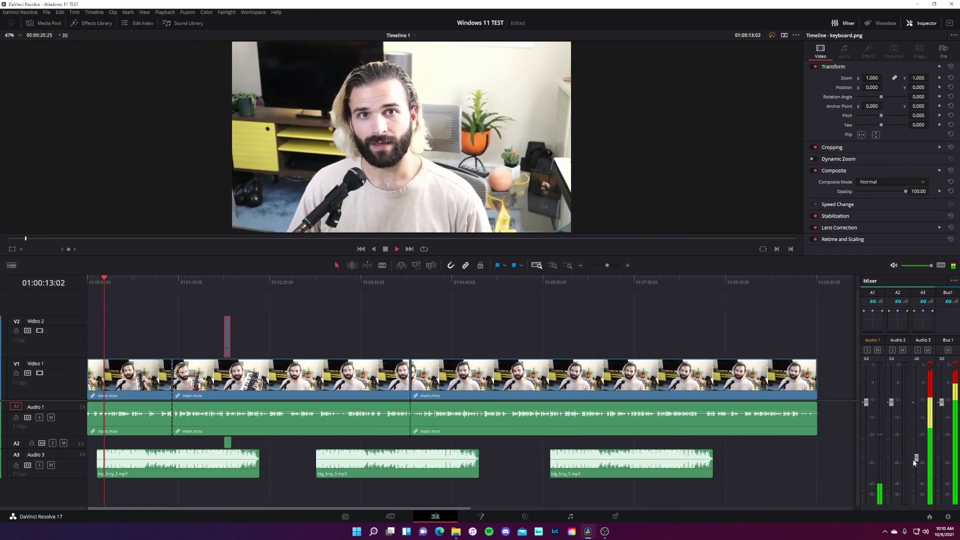
drag(918, 415, 917, 456)
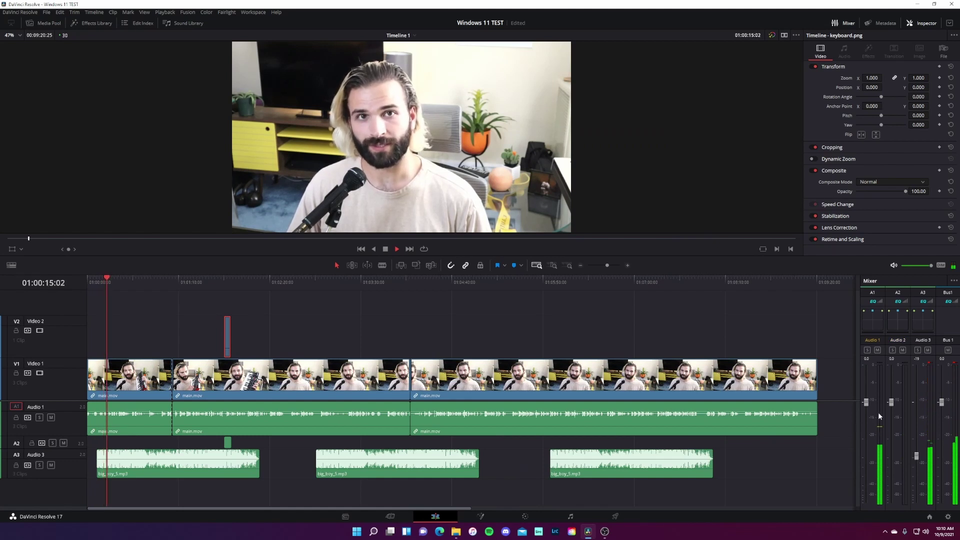
drag(867, 402, 867, 373)
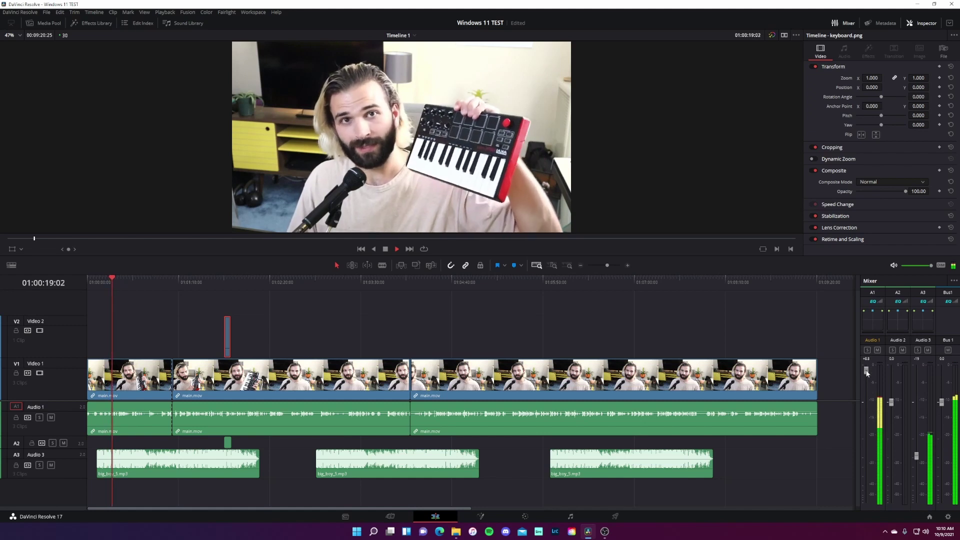
drag(917, 457, 917, 461)
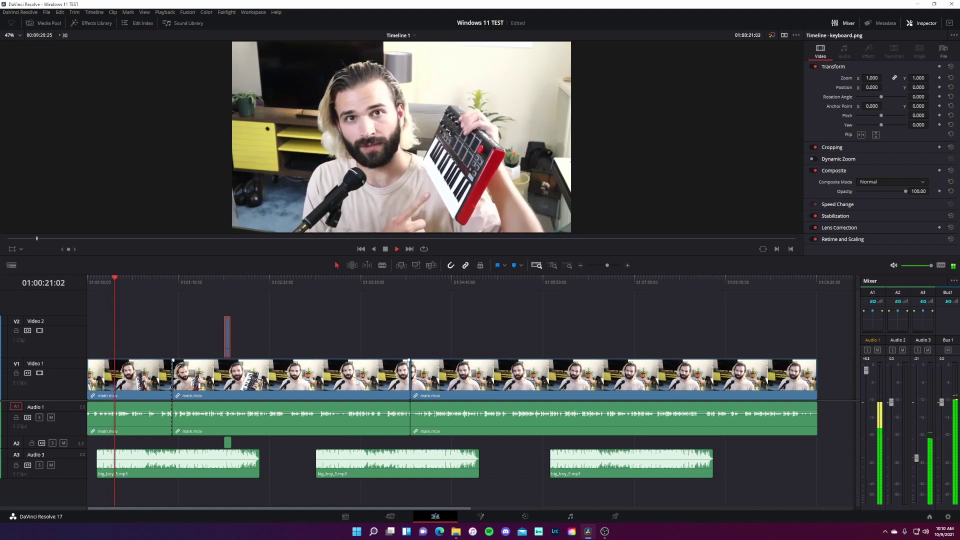
click(225, 281)
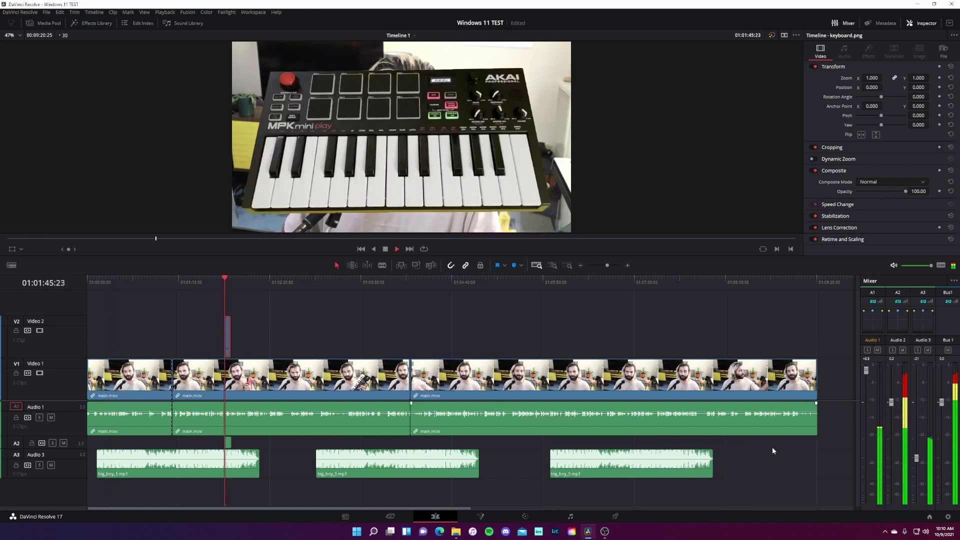
drag(891, 402, 891, 429)
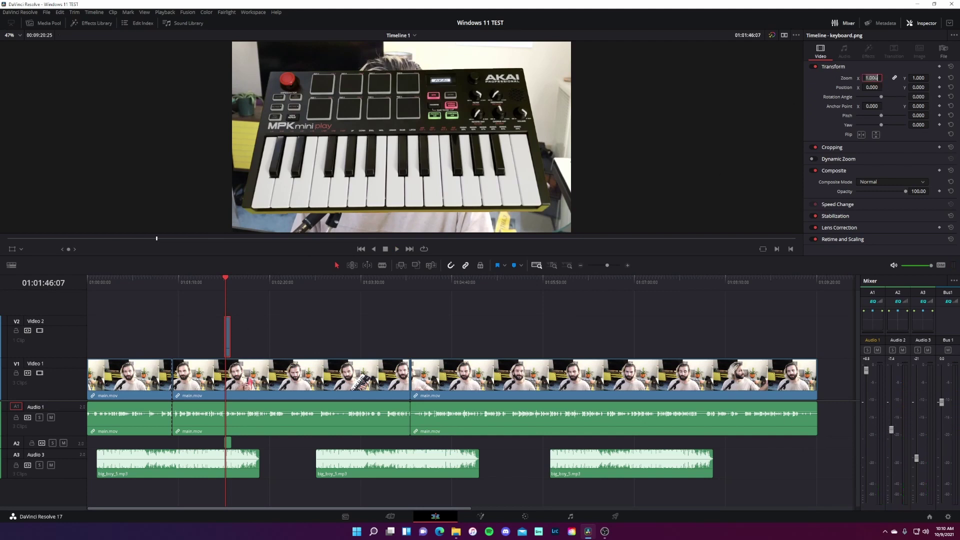
click(872, 78)
text(.5)
key(Return)
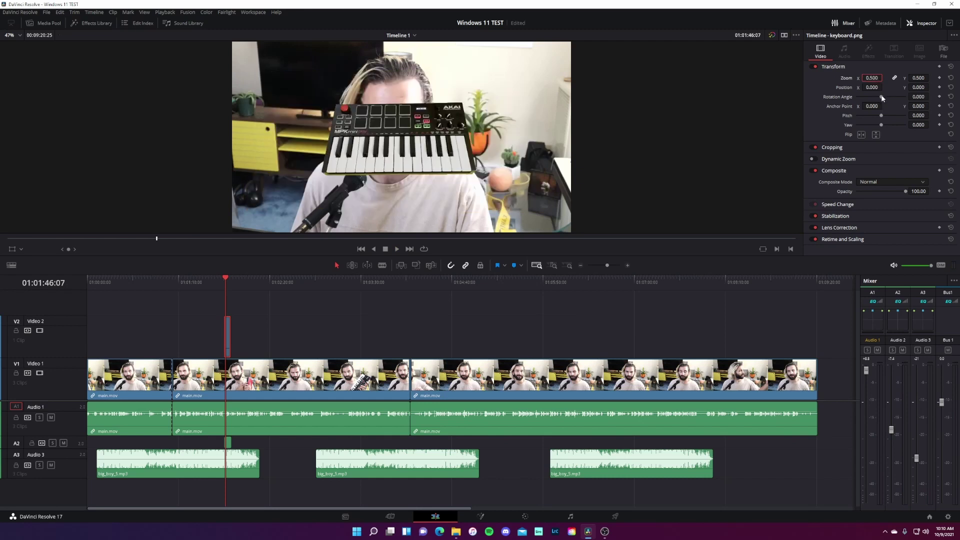
drag(883, 98, 879, 99)
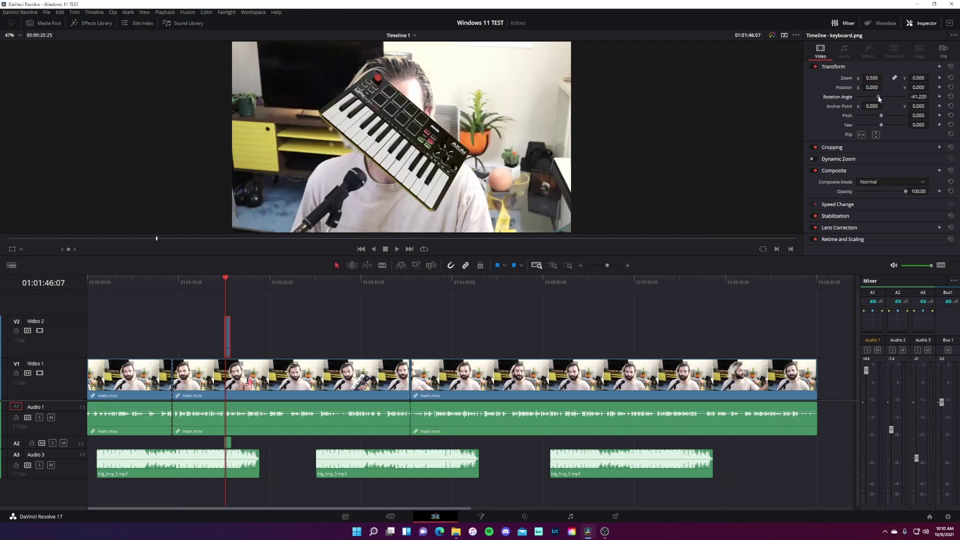
click(211, 283)
key(space)
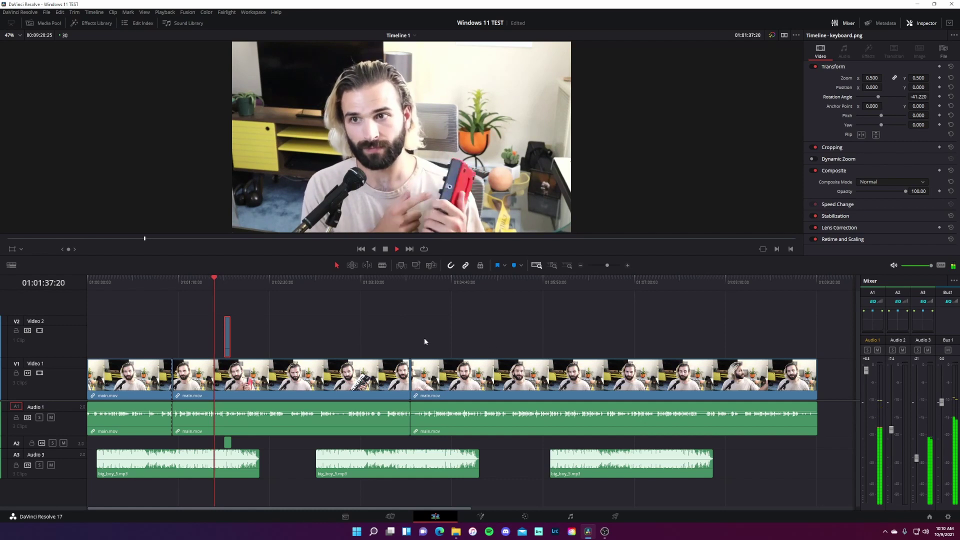
click(222, 282)
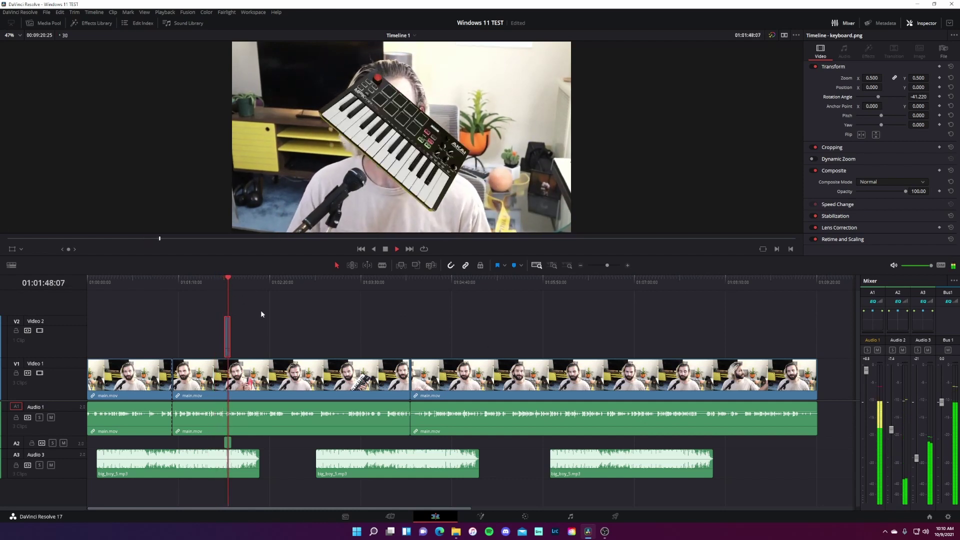
click(288, 286)
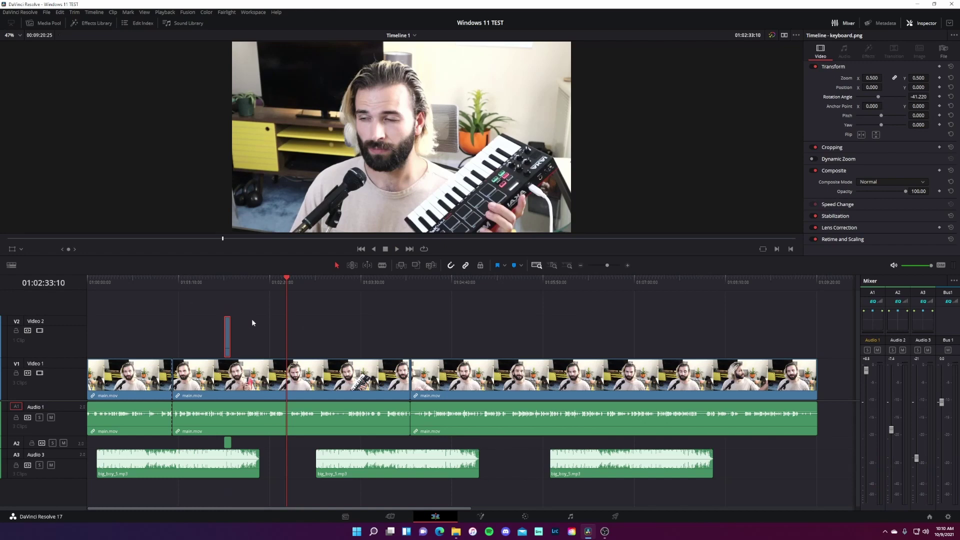
mouse_move(277, 283)
mouse_down()
mouse_move(213, 287)
mouse_move(328, 286)
mouse_move(274, 289)
mouse_up()
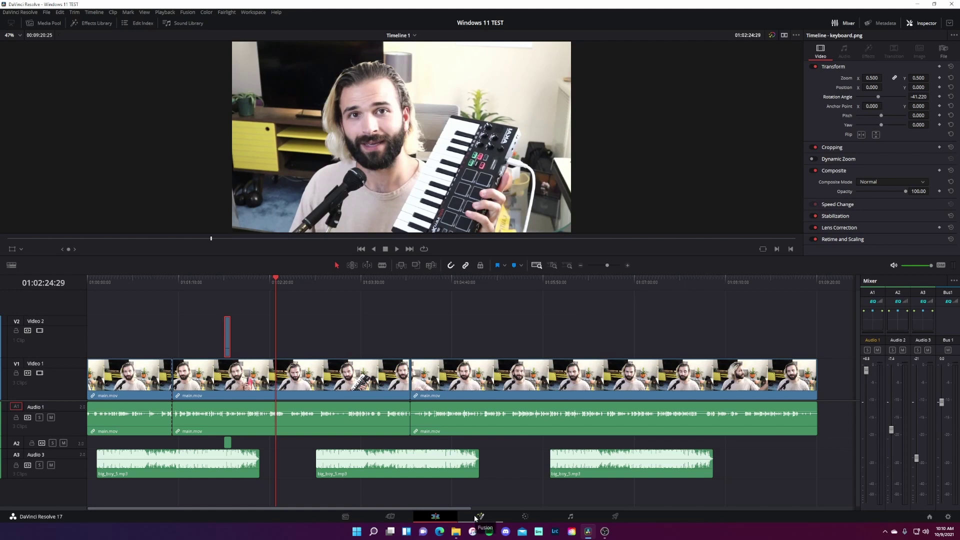
click(307, 284)
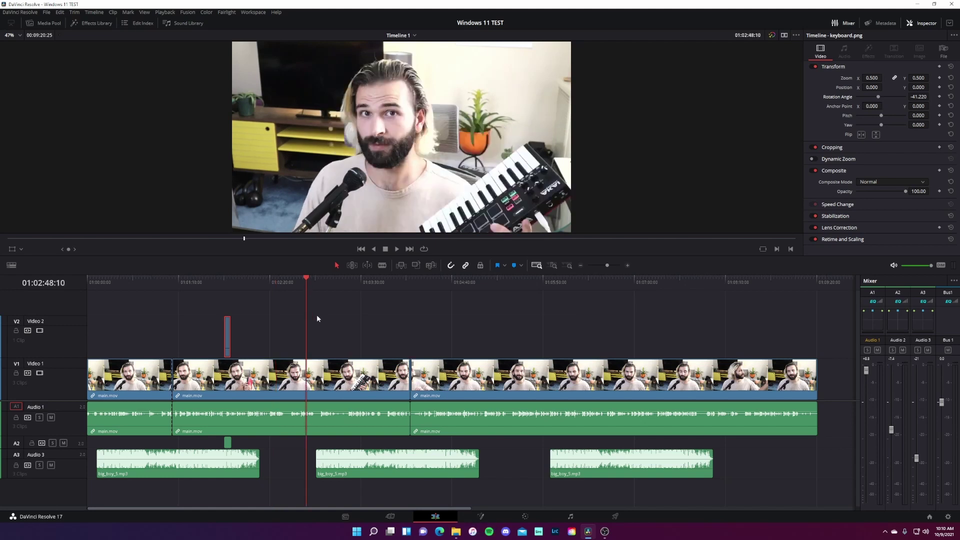
click(420, 283)
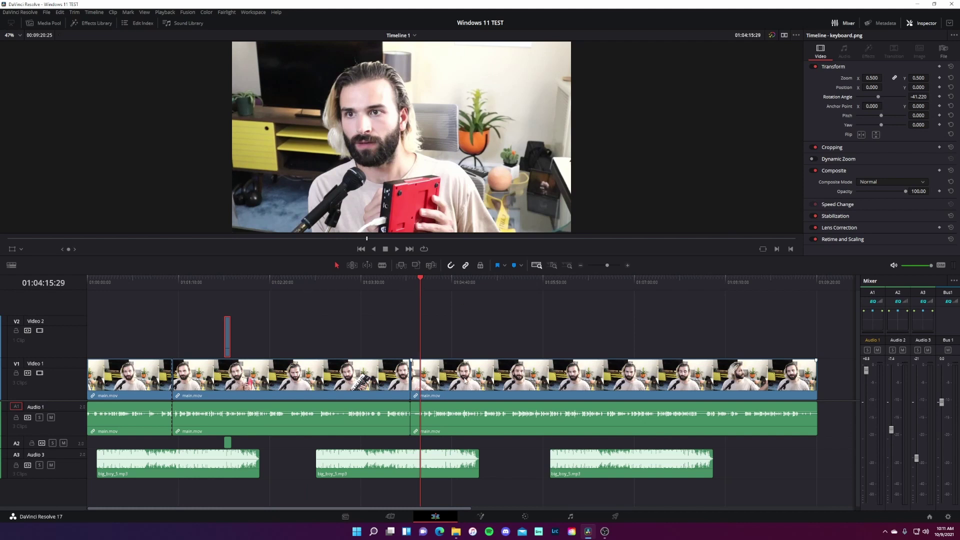
click(142, 382)
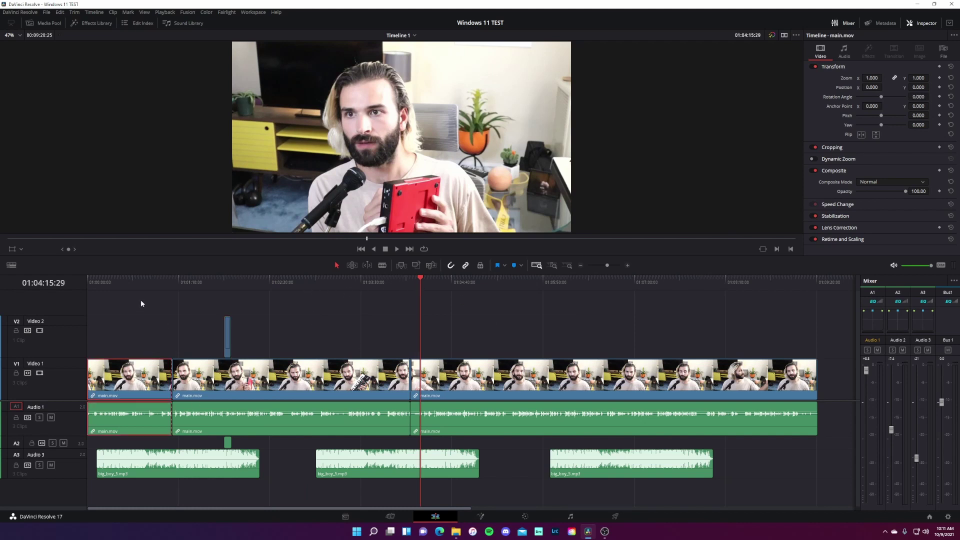
Open the first main.mov clip in Fusion and add a Text+ layer reading 'TEXT'
click(125, 281)
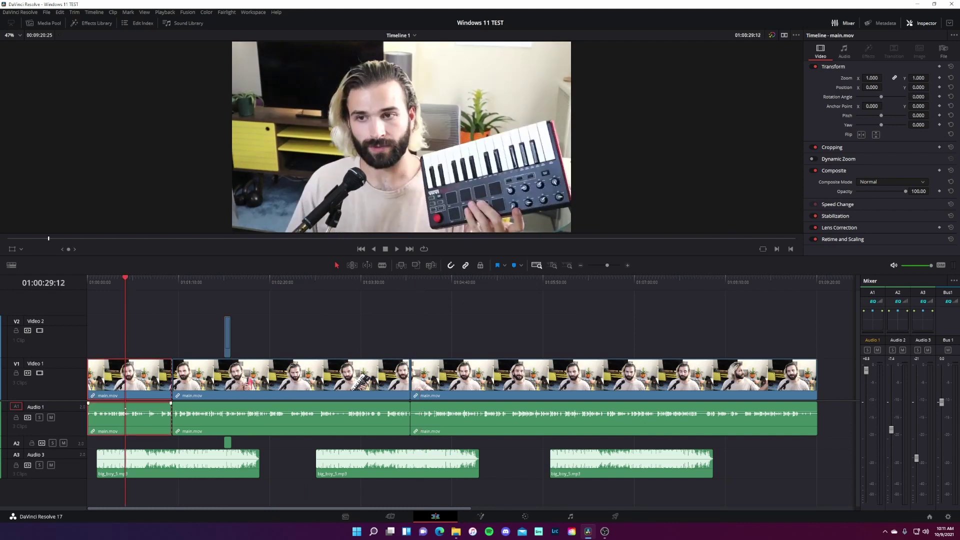
click(480, 516)
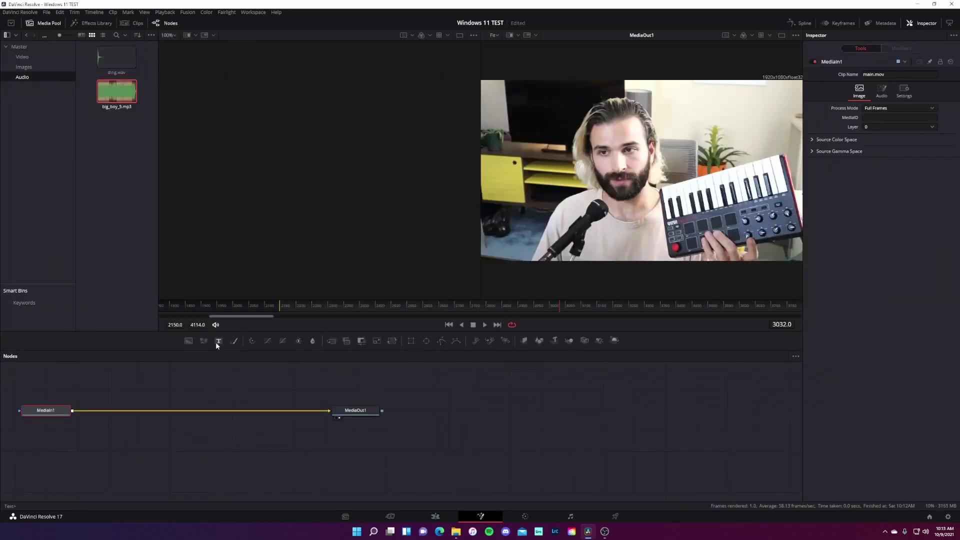
click(218, 341)
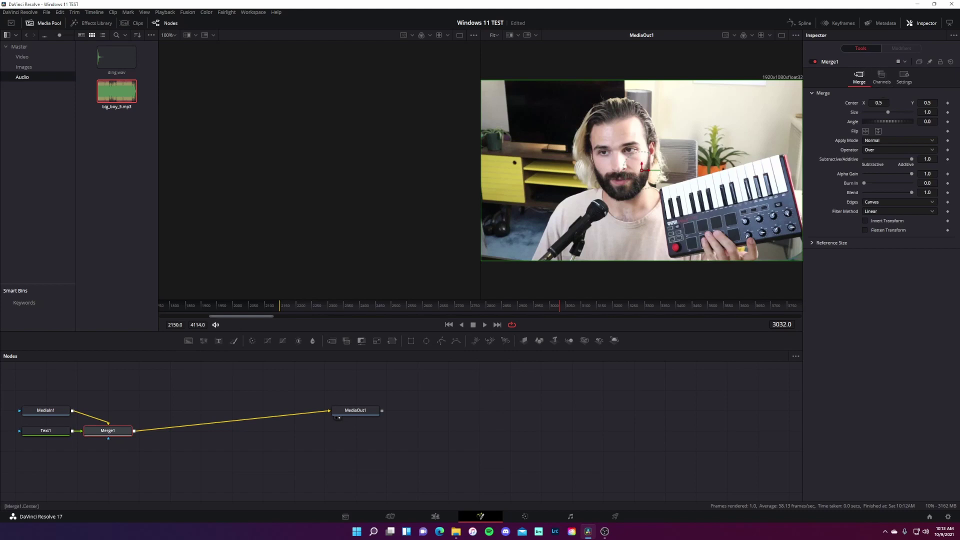
click(49, 432)
text(TEXT)
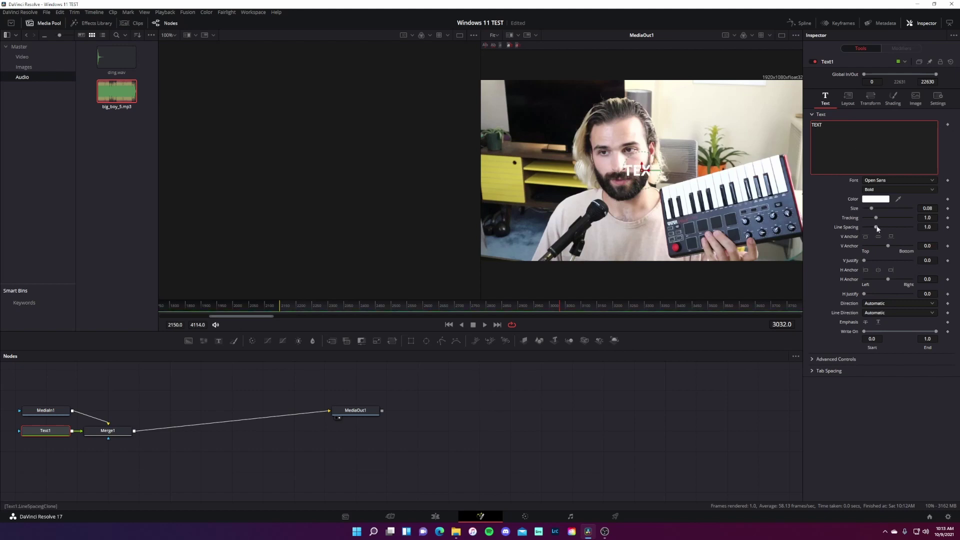
Make the TEXT title black and move it to the upper right of the frame
click(875, 199)
click(391, 207)
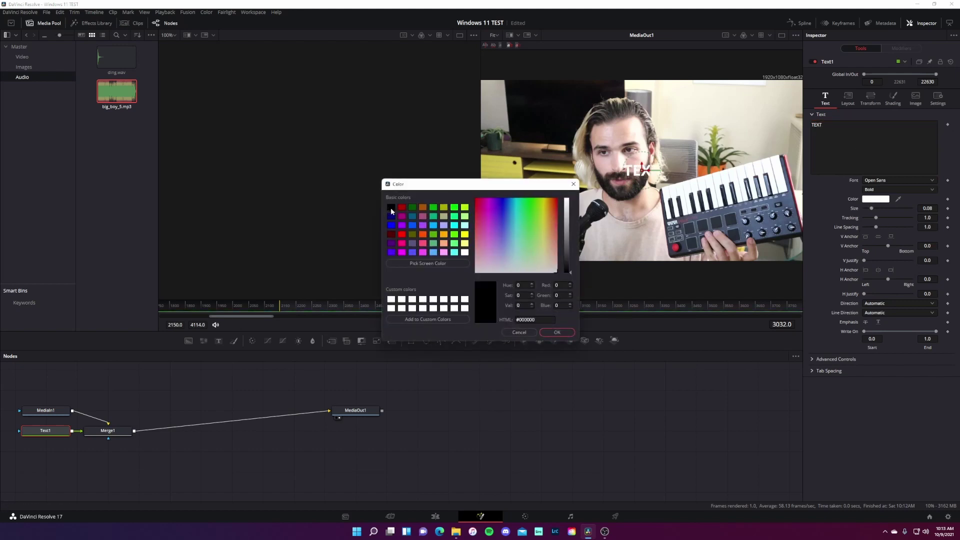
click(557, 332)
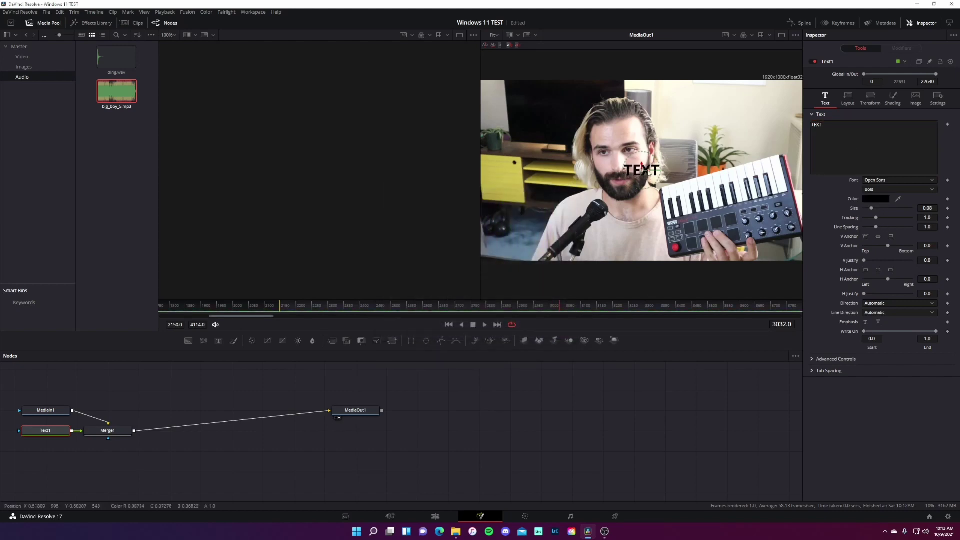
drag(648, 172, 733, 113)
click(55, 412)
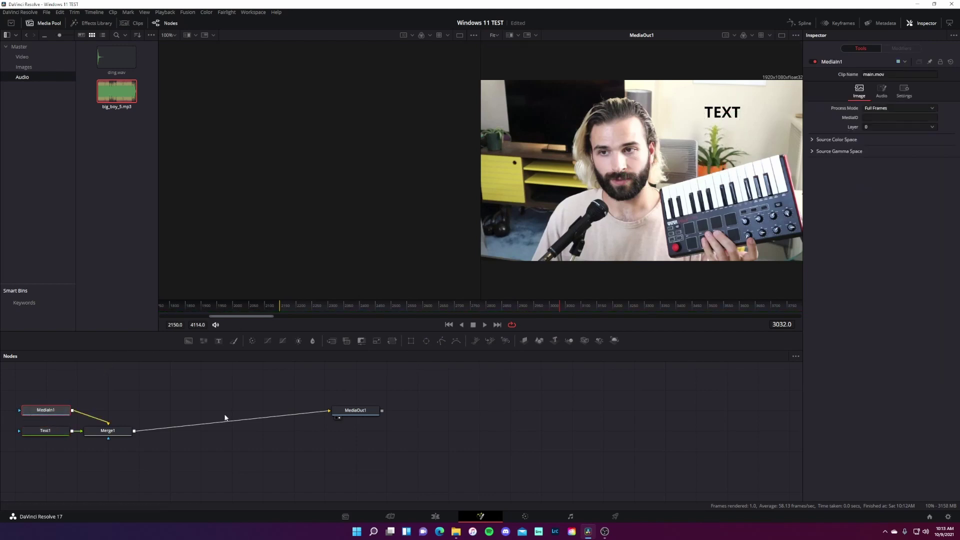
Insert a Planar Tracker after the source video and outline the man's face
key(shift+space)
text(Planar Tracker)
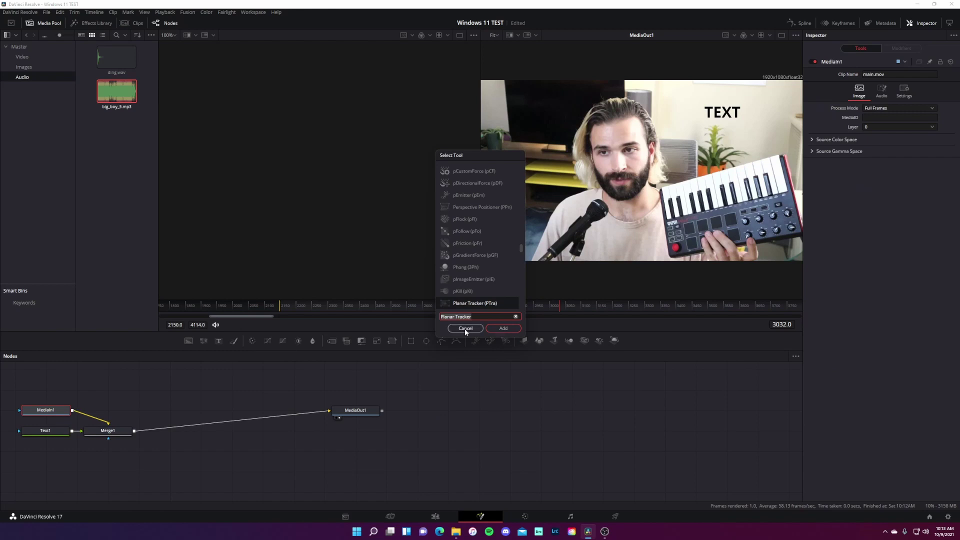
key(Return)
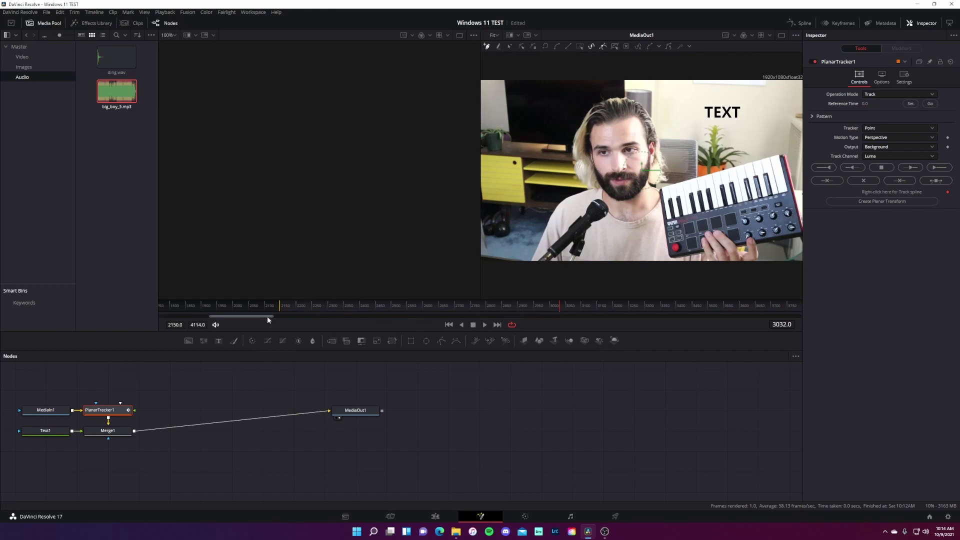
drag(268, 317, 277, 318)
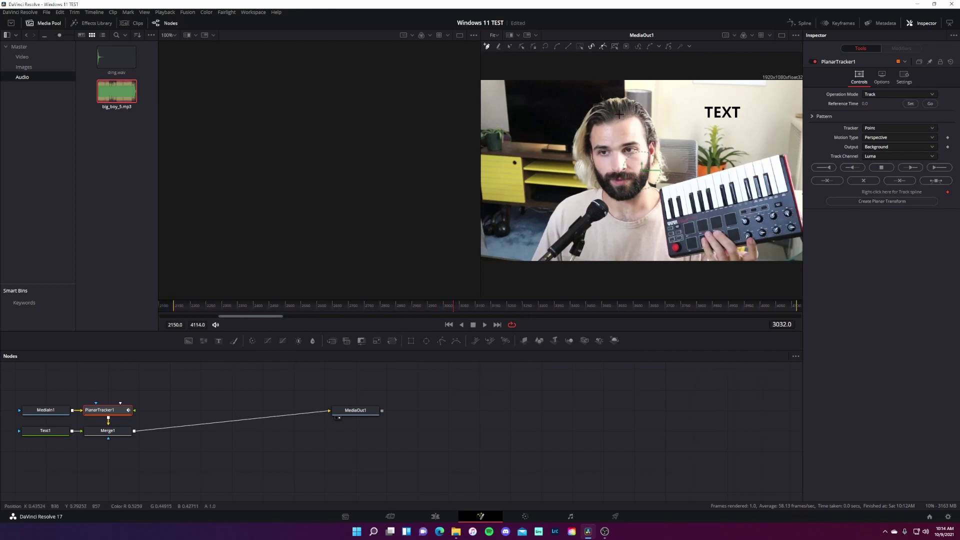
click(649, 125)
click(650, 173)
click(620, 115)
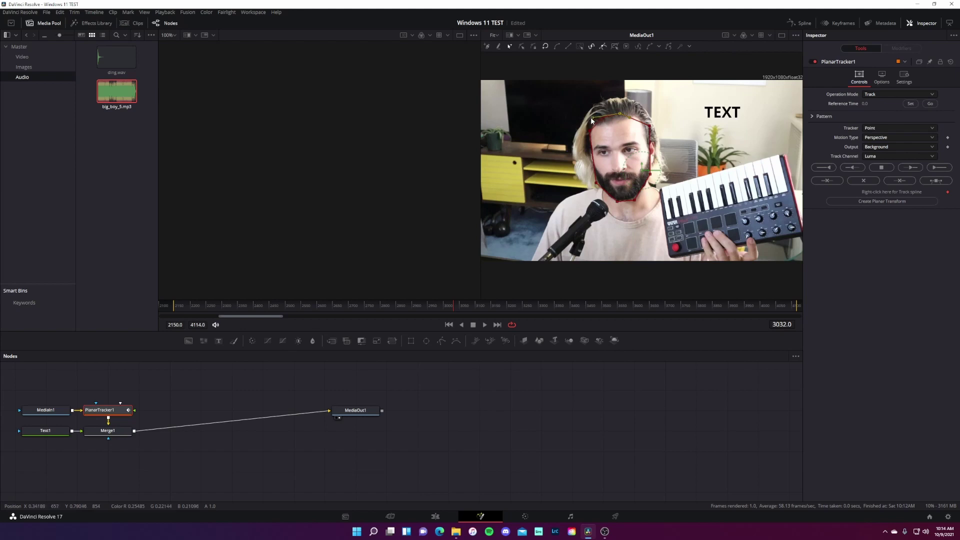
Track the face forward and backward with Translation, Rotation motion, then create a Planar Transform
click(894, 136)
click(904, 156)
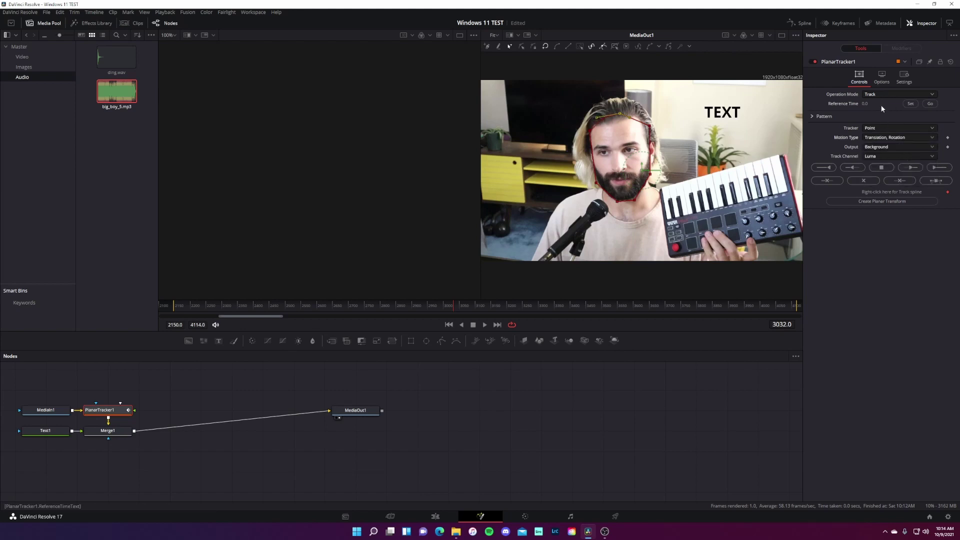
click(910, 103)
click(939, 168)
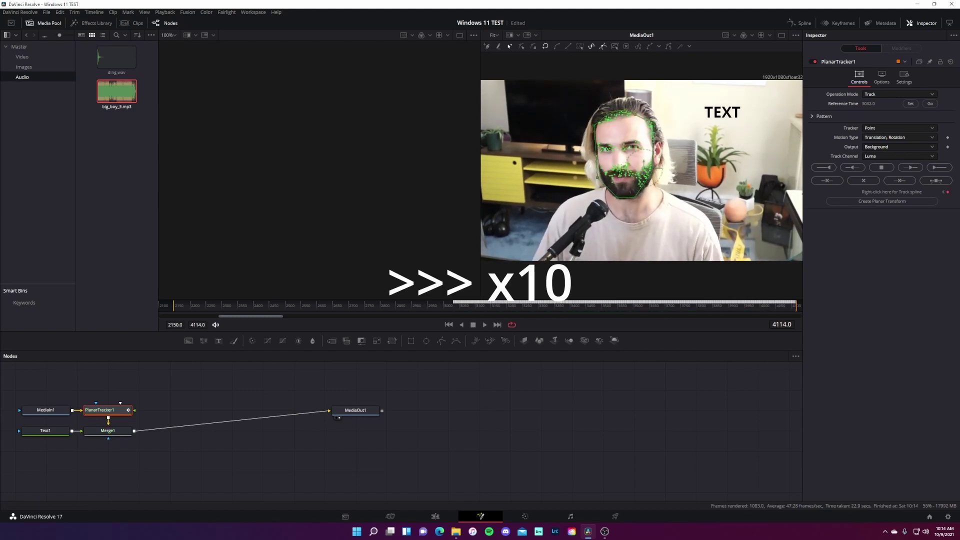
click(824, 168)
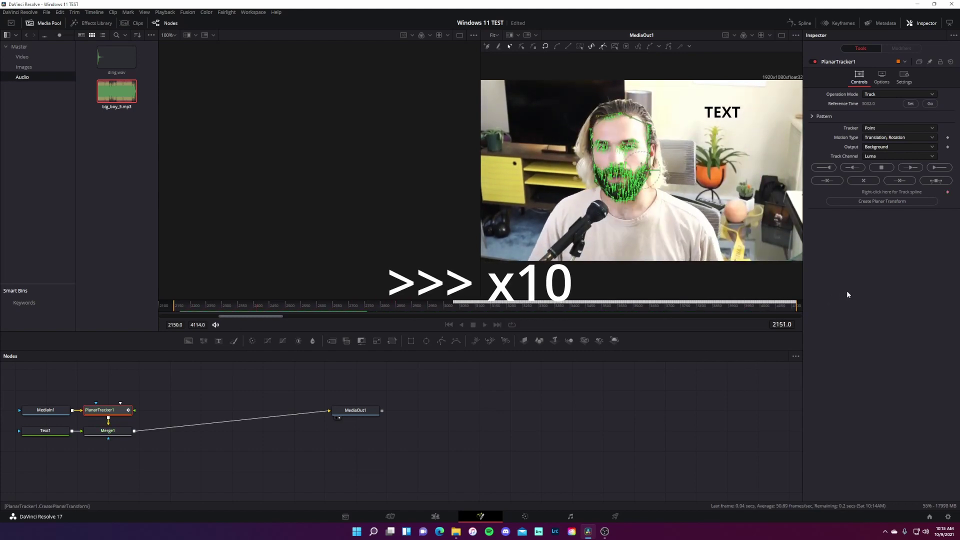
click(907, 201)
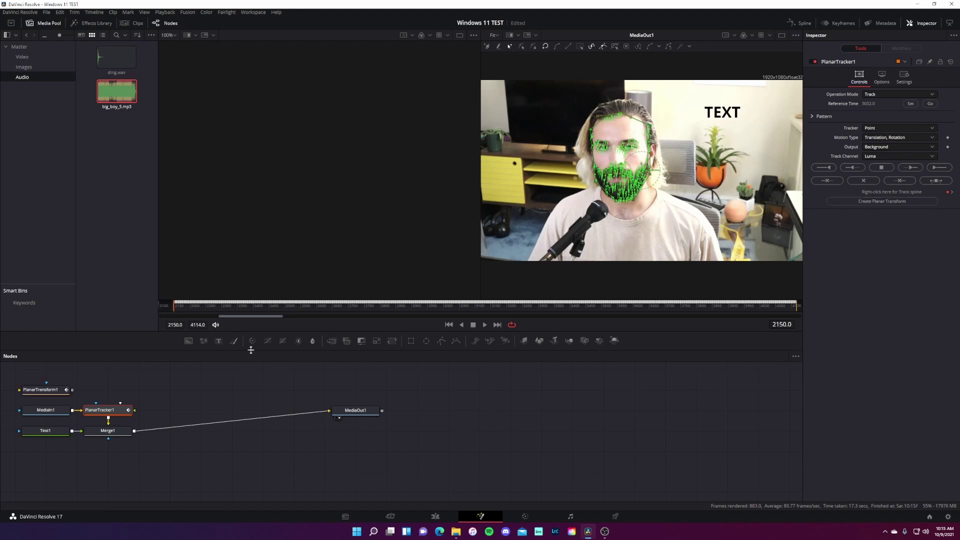
Route Text1 through PlanarTransform1 into Merge1 and play back to check the tracking
drag(50, 394, 112, 460)
drag(54, 434, 50, 464)
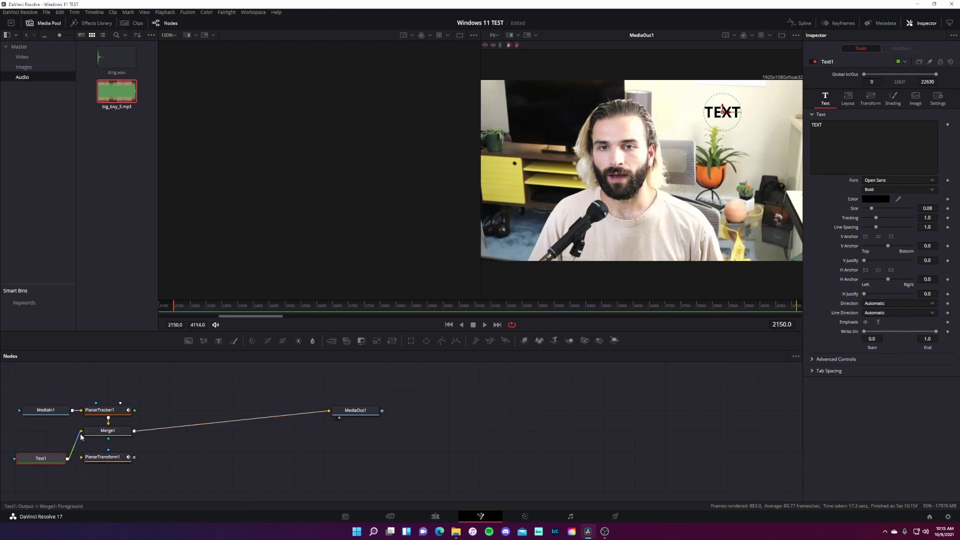
drag(81, 432, 83, 450)
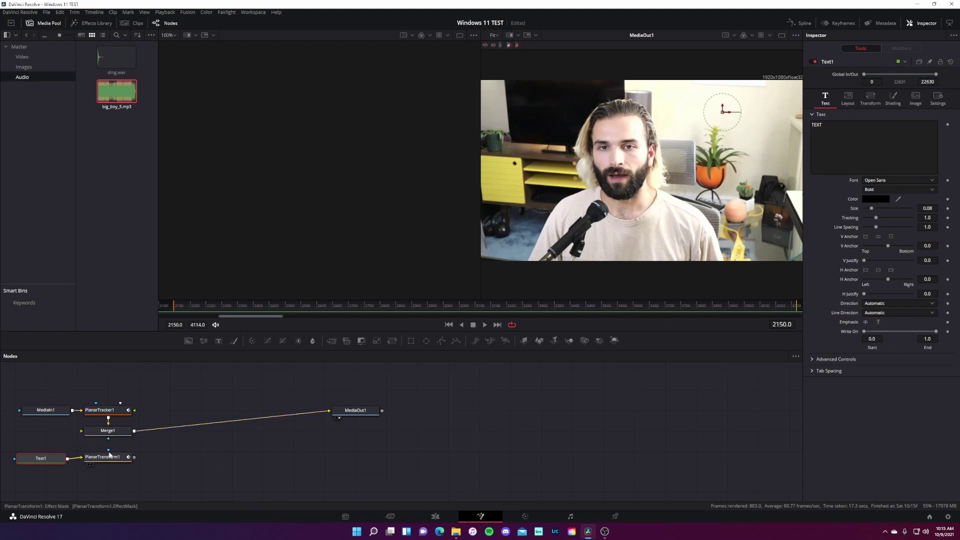
drag(111, 443, 107, 441)
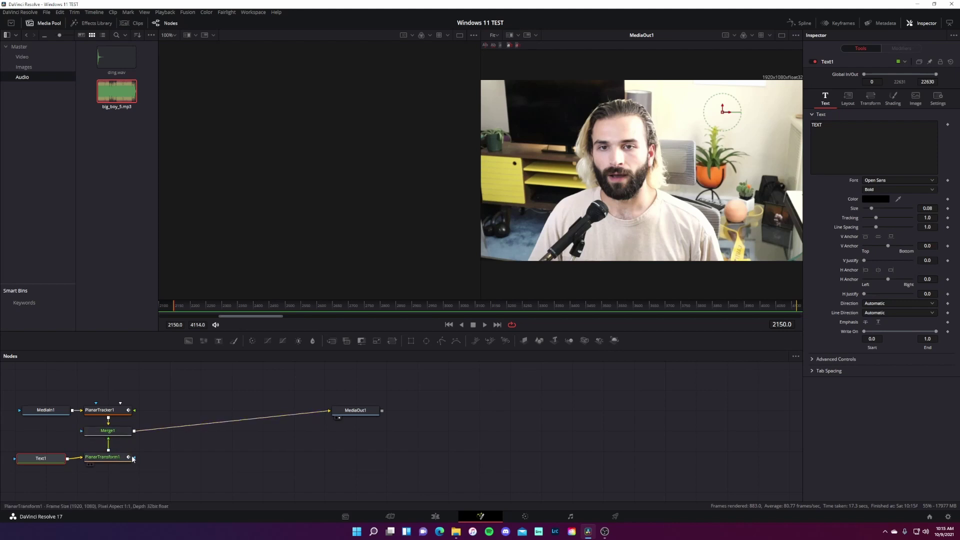
click(52, 458)
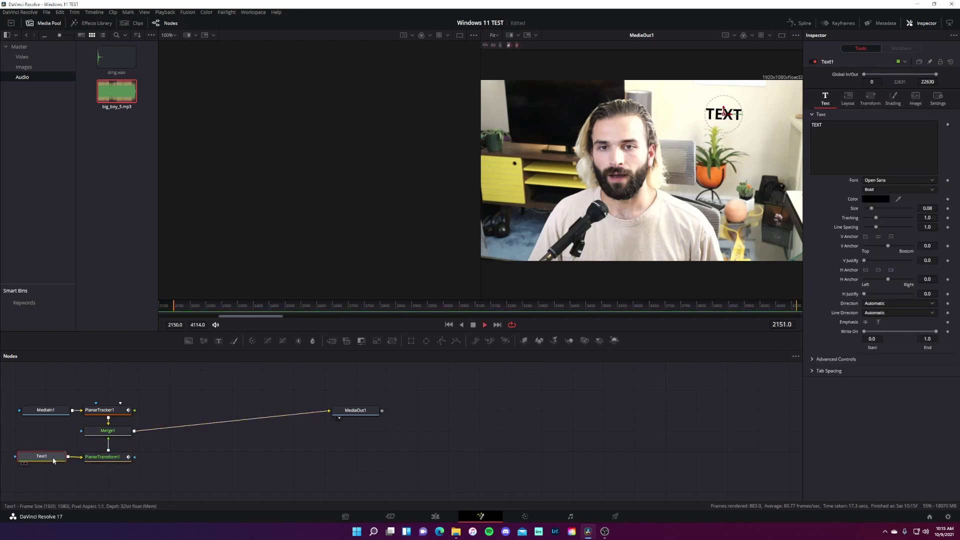
key(space)
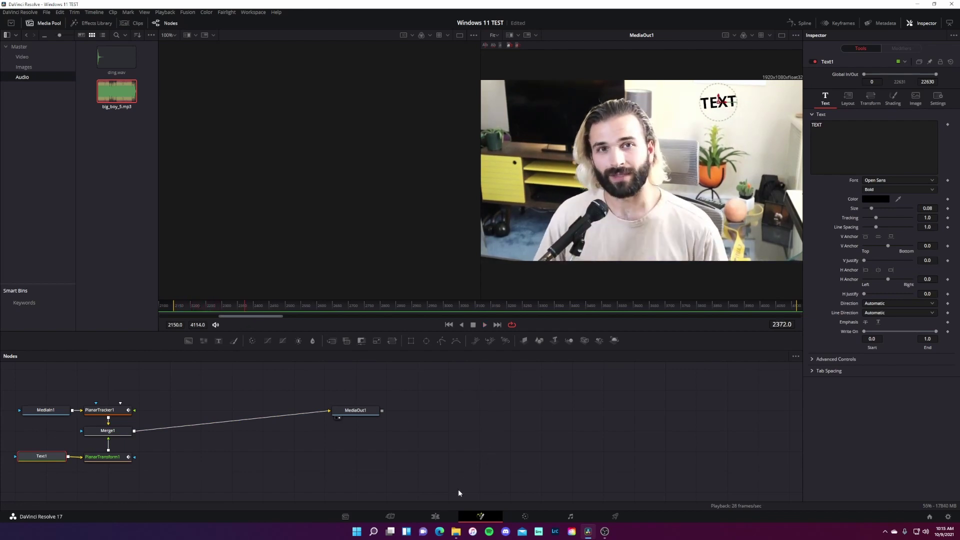
Play Timeline 1 from the start on the Edit page to review the tracked TEXT title
click(435, 516)
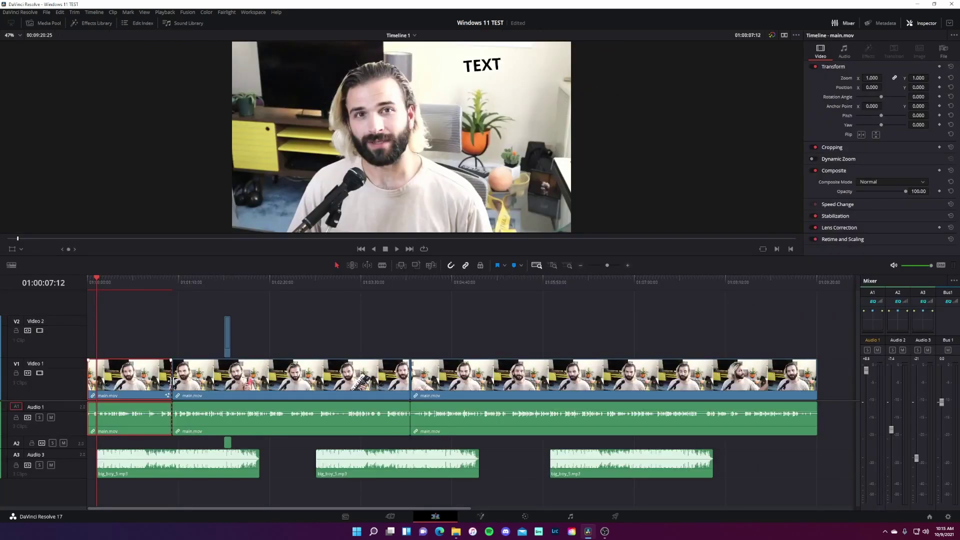
key(Home)
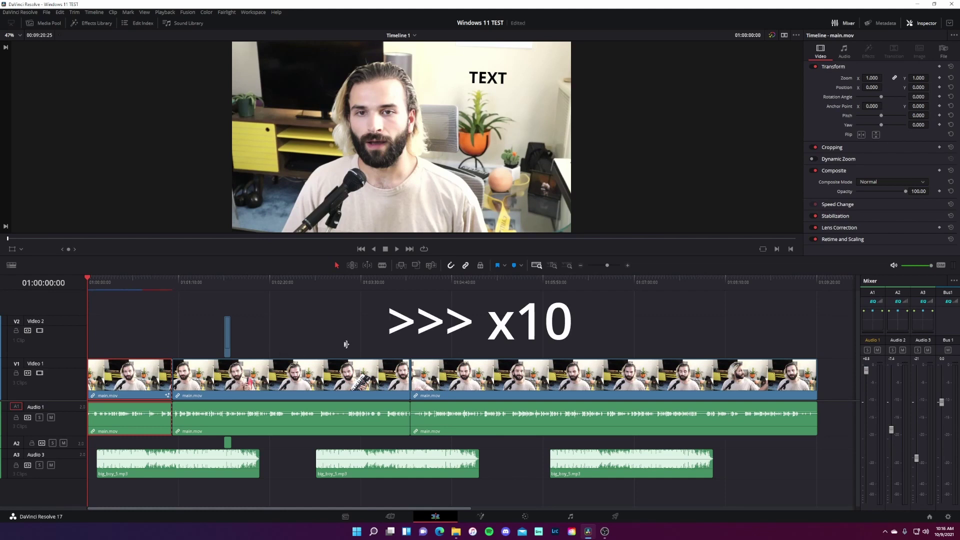
key(space)
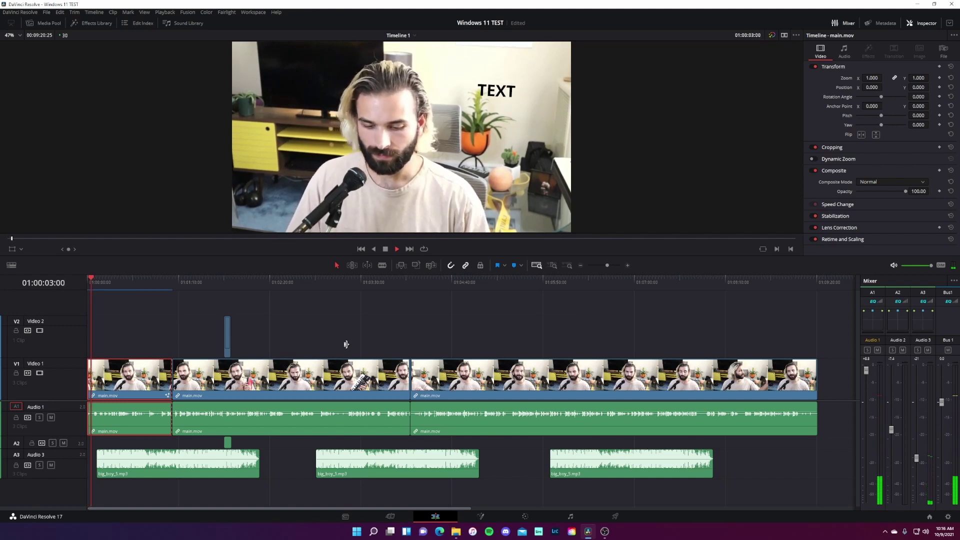
key(space)
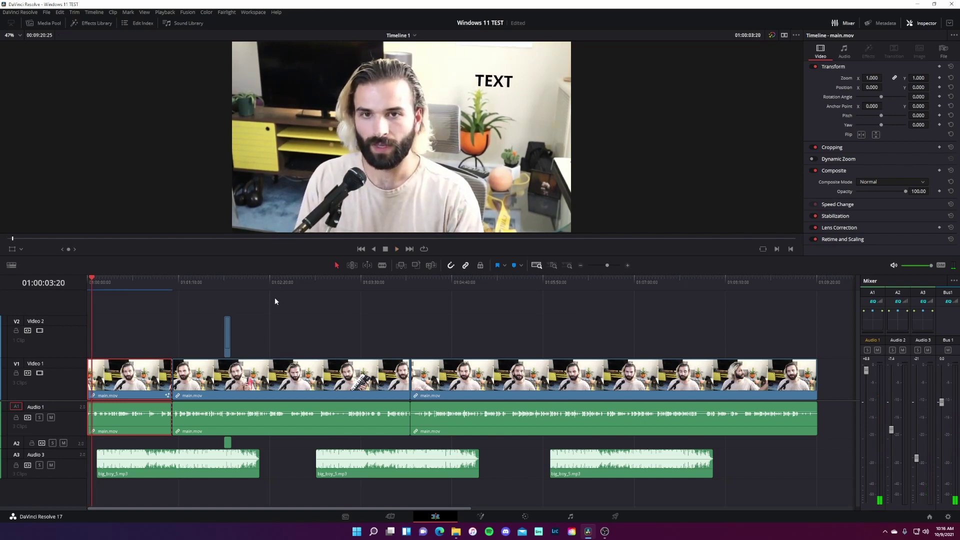
Raise Temp to 350, Color Boost to 19.50 and Saturation to 57.80, then apply the grade to the other clips
click(524, 518)
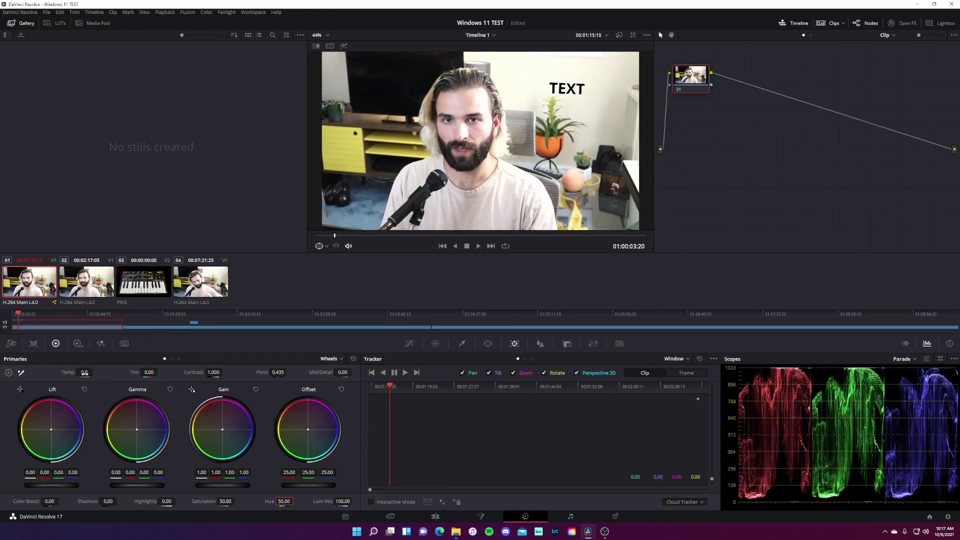
drag(85, 372, 95, 371)
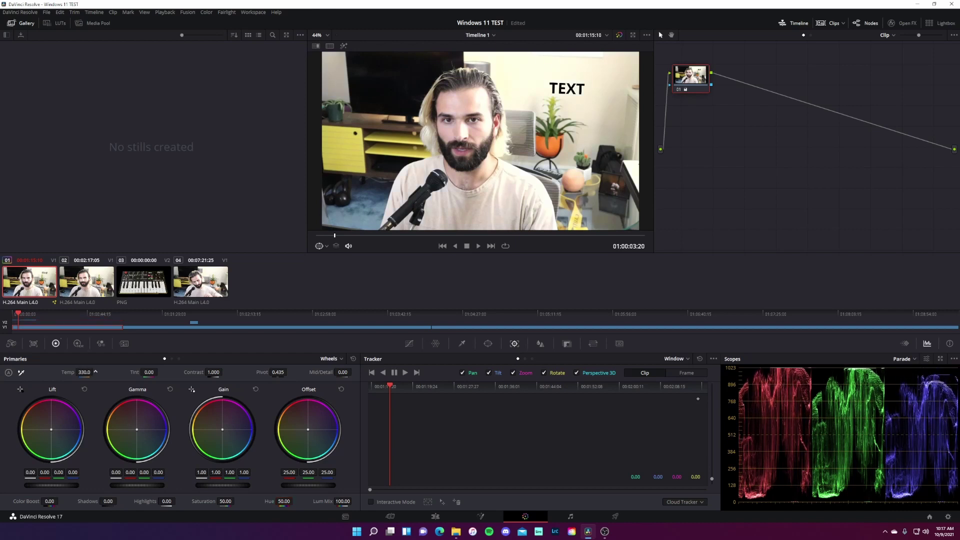
drag(50, 501, 162, 501)
drag(224, 503, 237, 501)
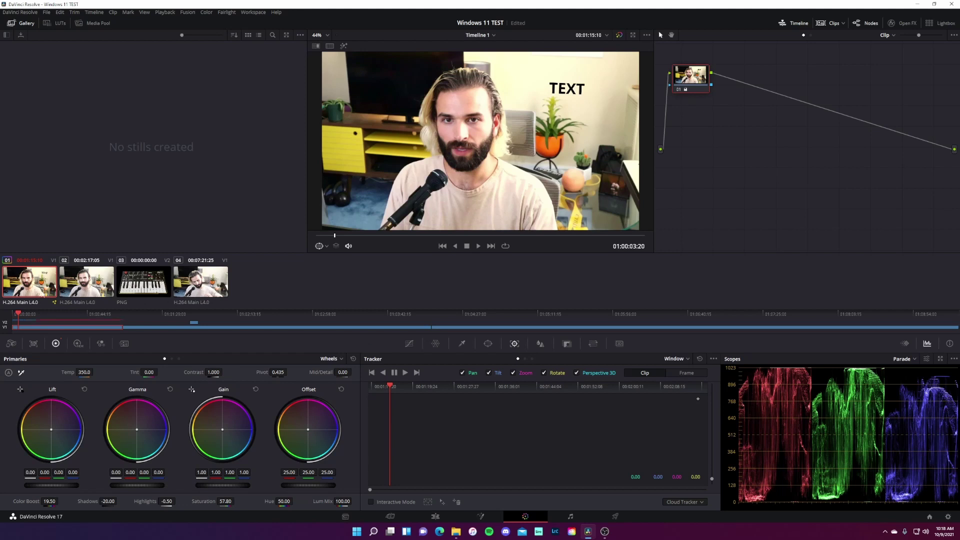
click(94, 12)
key(Down)
key(Down)
key(Down)
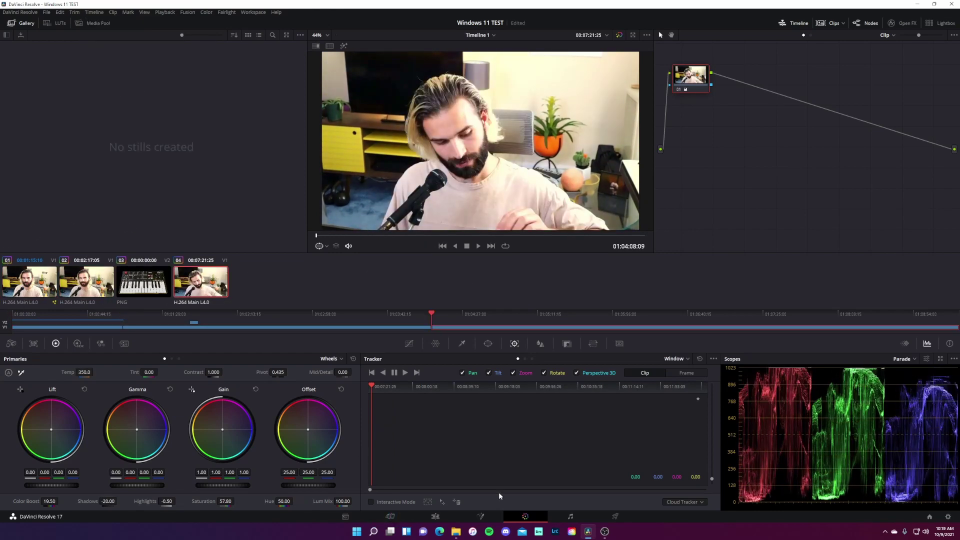
Play the mix on the Fairlight page and widen the mixer to show Audio 3
click(558, 519)
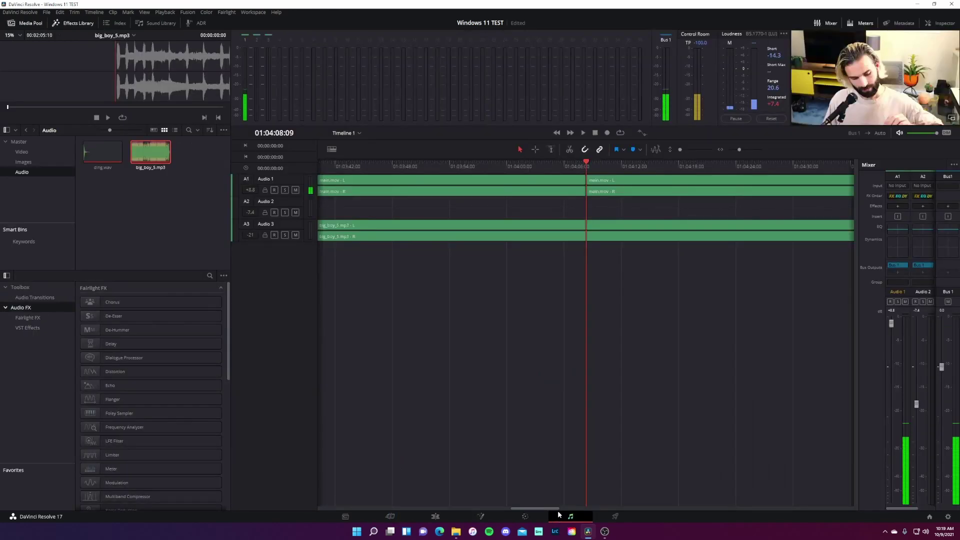
click(422, 165)
key(space)
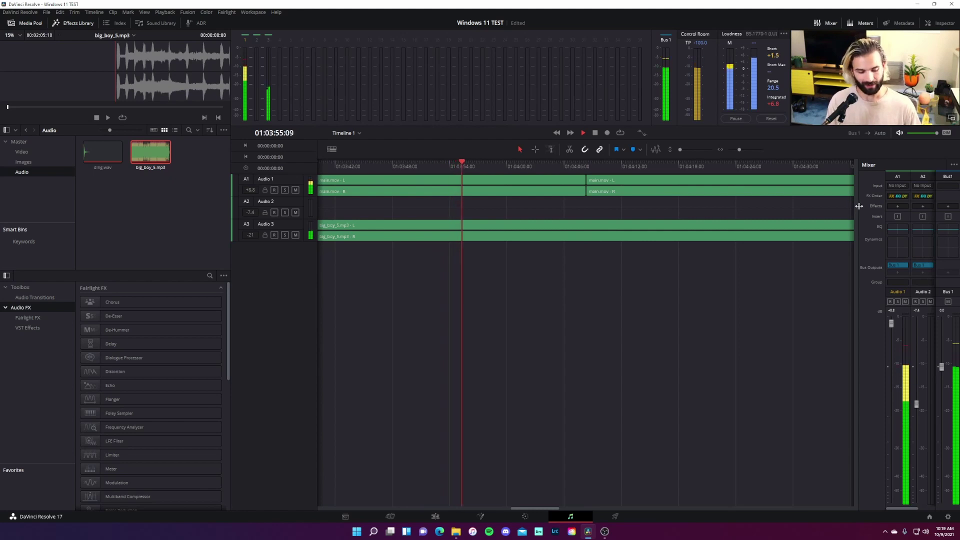
drag(857, 206, 831, 207)
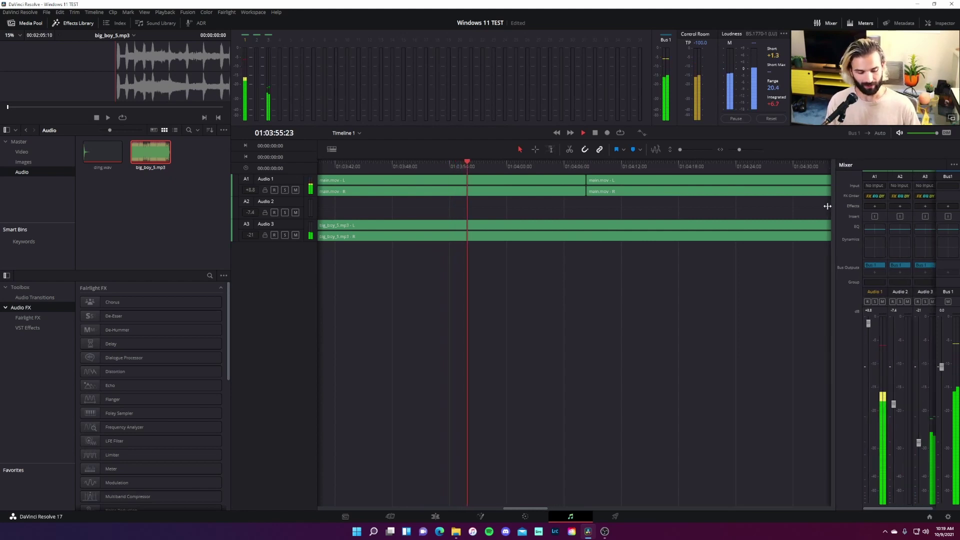
key(space)
Select the Audio 1 clip and open its effects list to the Reverb options
click(379, 183)
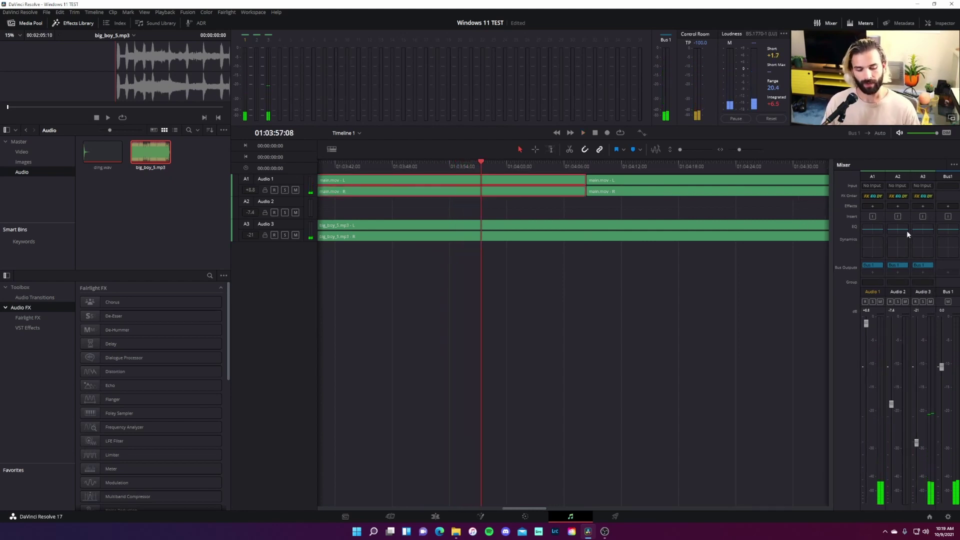
click(868, 196)
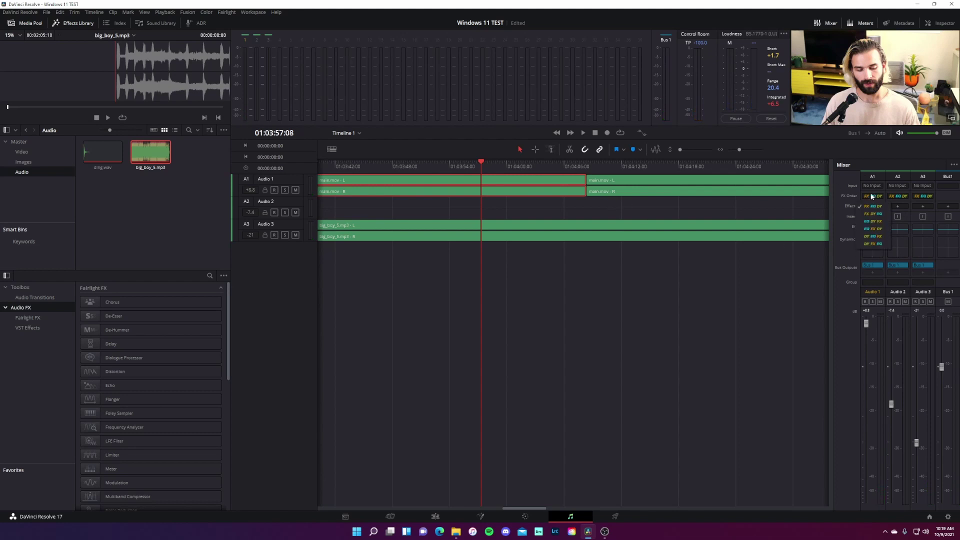
click(870, 193)
click(872, 206)
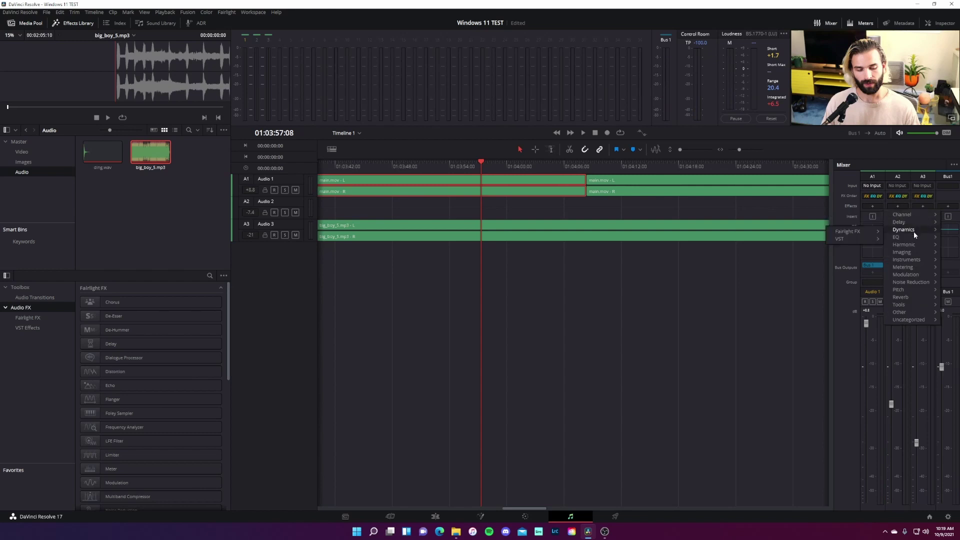
mouse_move(908, 300)
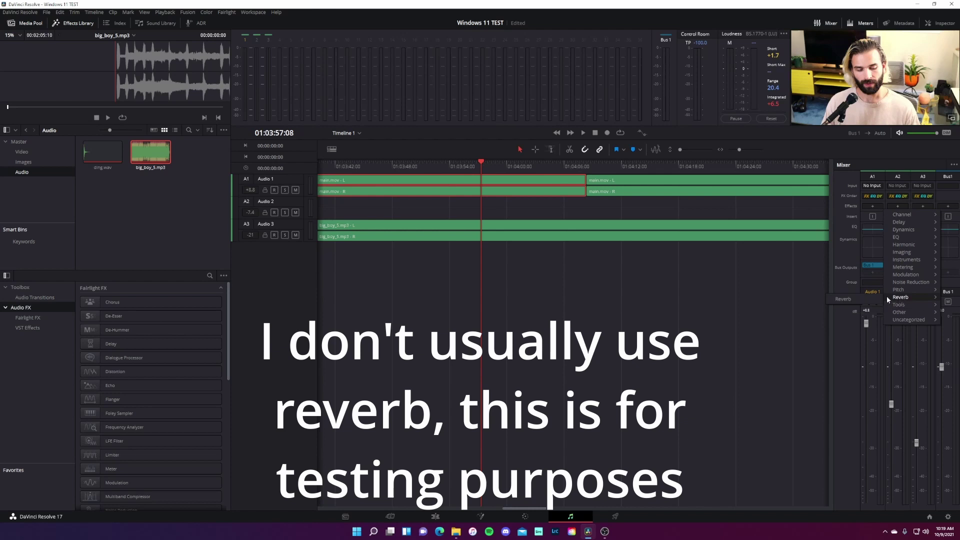
Add Reverb to Audio 1, set its Dry/Wet to 17.12 while listening, and close its window
click(858, 299)
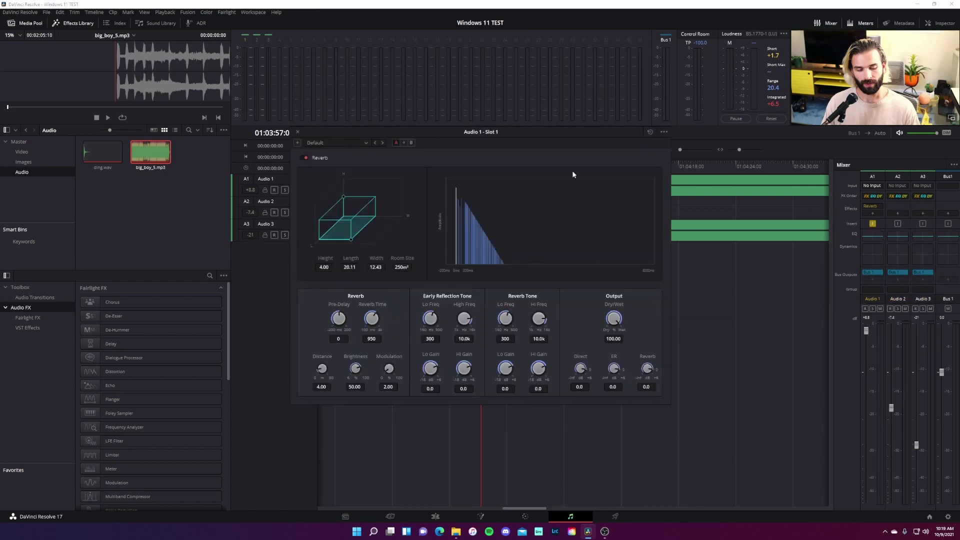
drag(499, 131, 398, 124)
key(space)
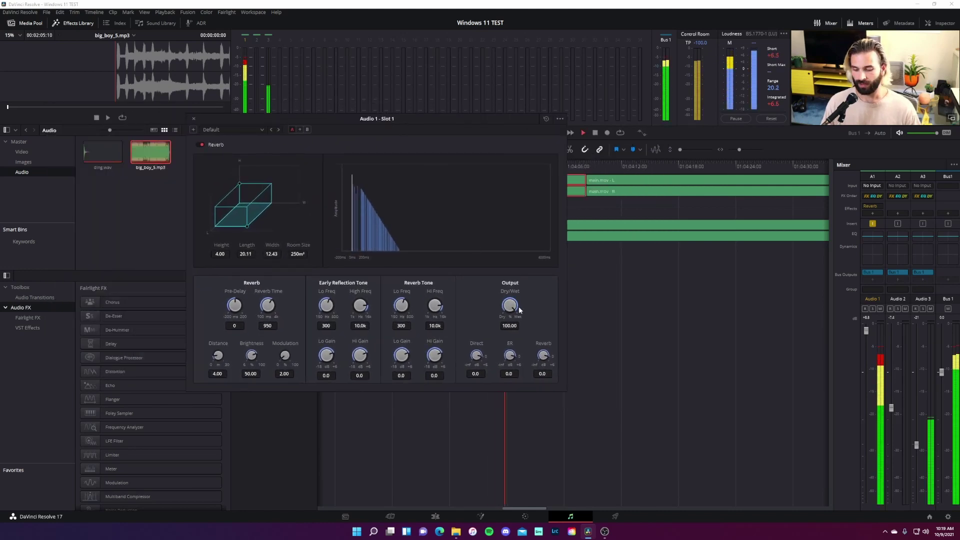
drag(517, 306, 515, 338)
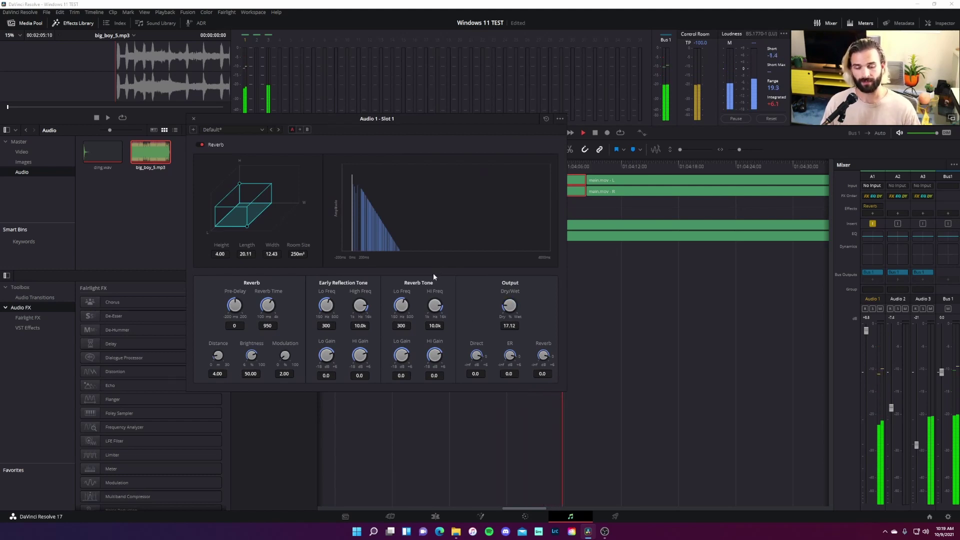
drag(509, 306, 504, 307)
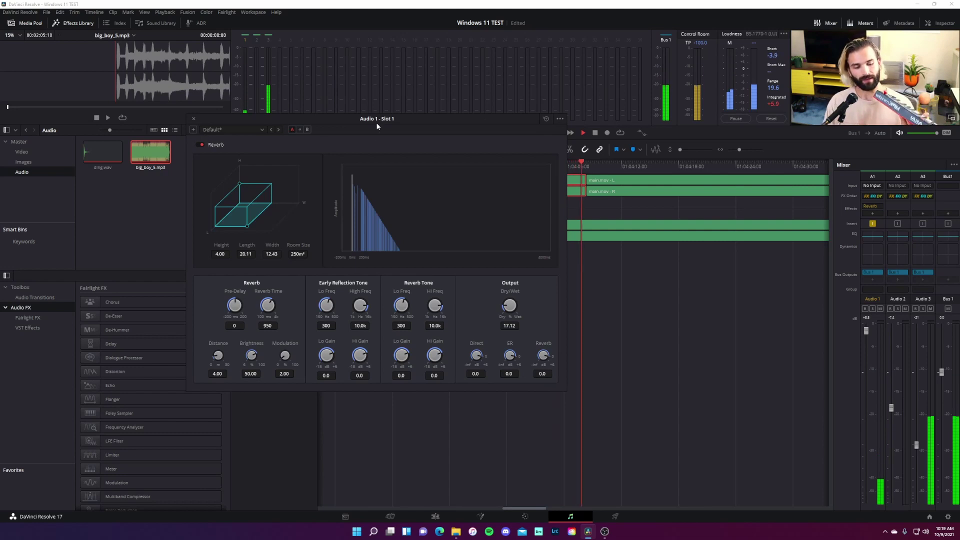
drag(376, 122, 469, 170)
click(287, 168)
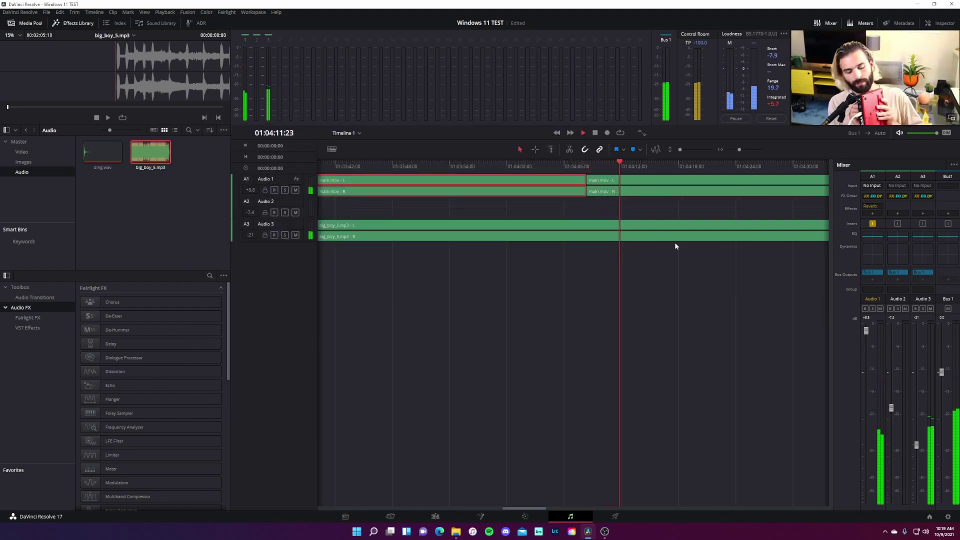
click(526, 162)
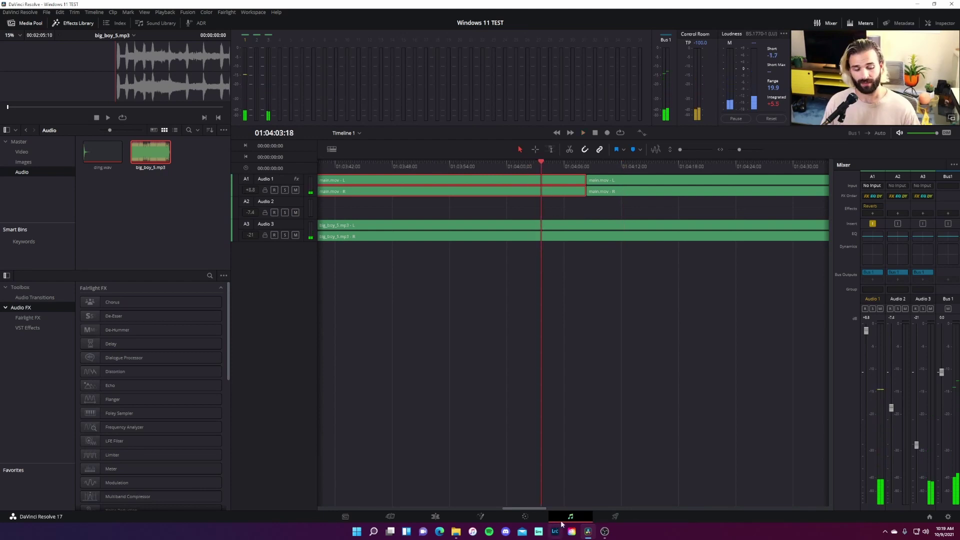
Queue a YouTube 1080p render of Timeline 1 named test in the Videos folder
click(609, 517)
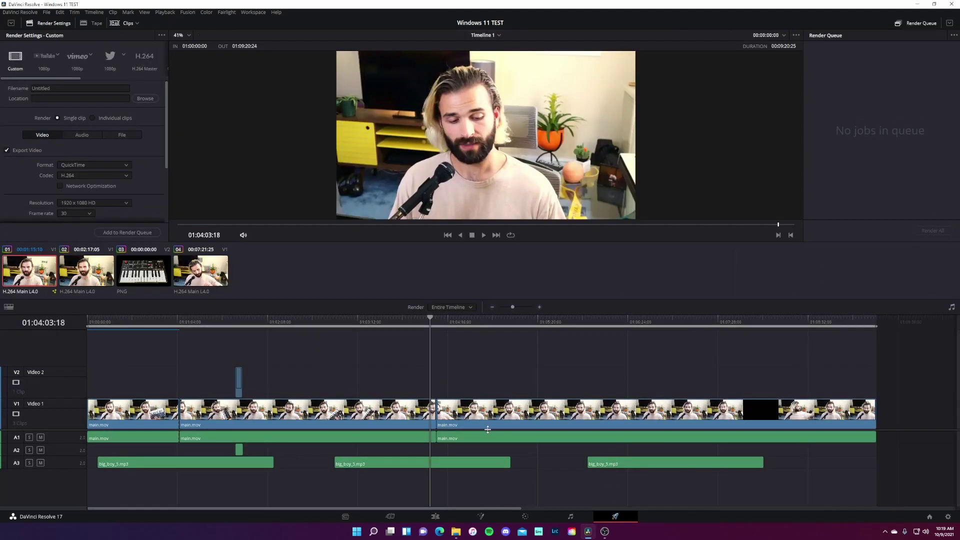
drag(385, 330, 60, 329)
click(44, 61)
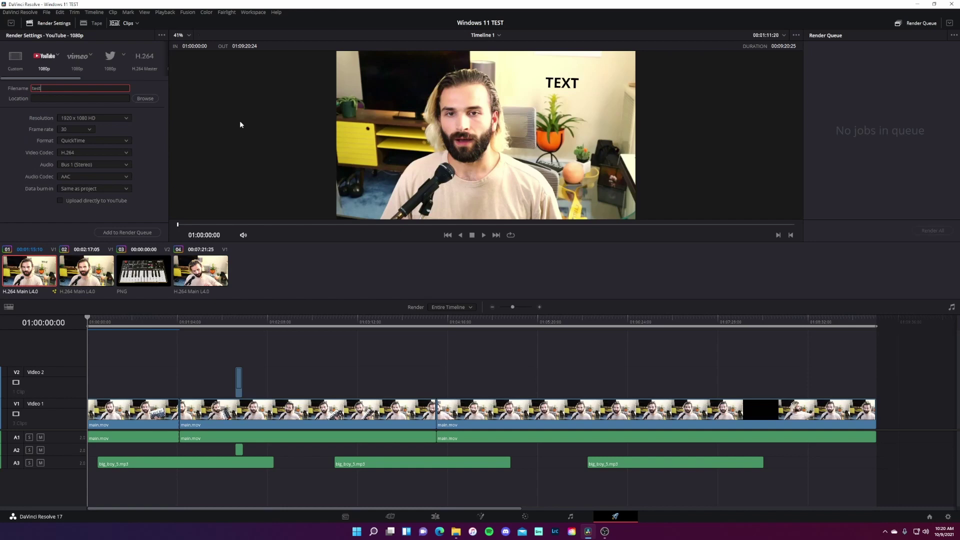
click(143, 99)
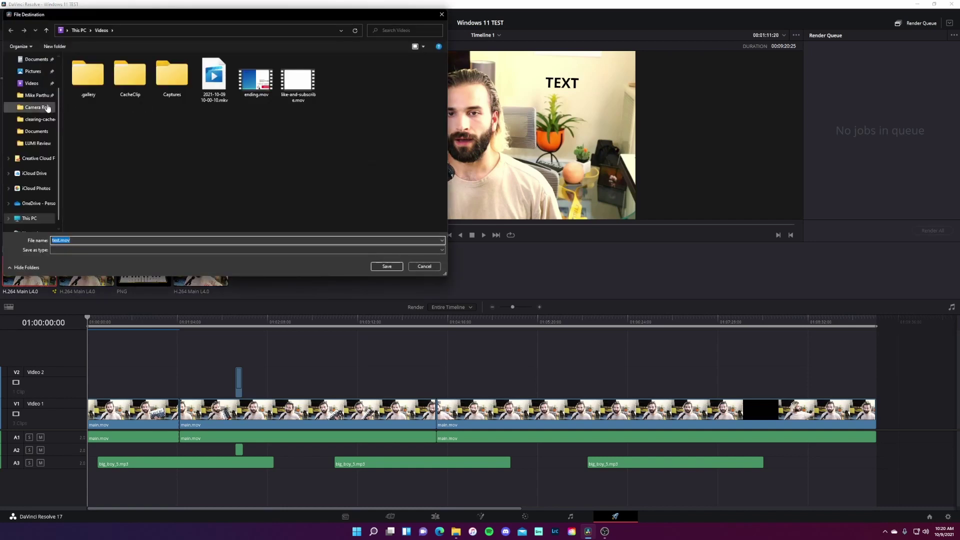
click(386, 266)
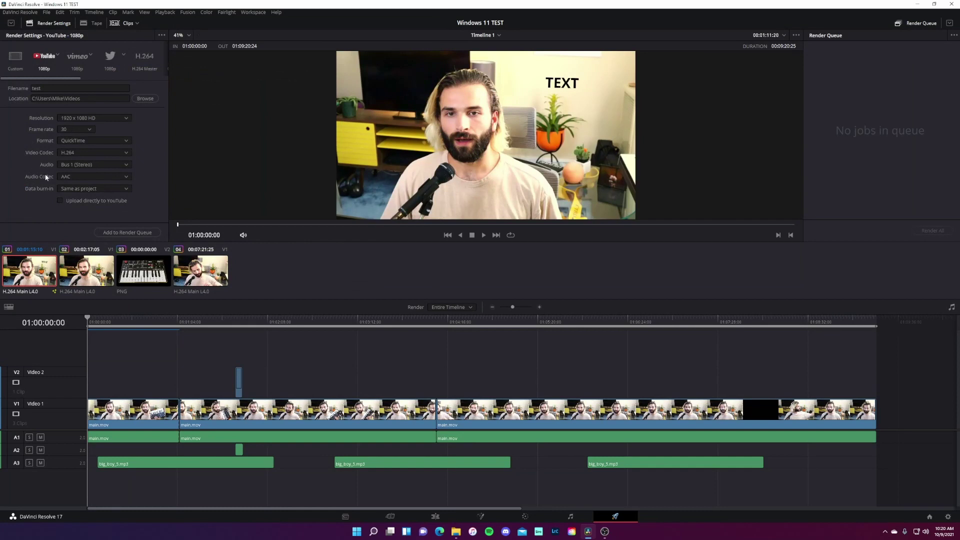
click(148, 233)
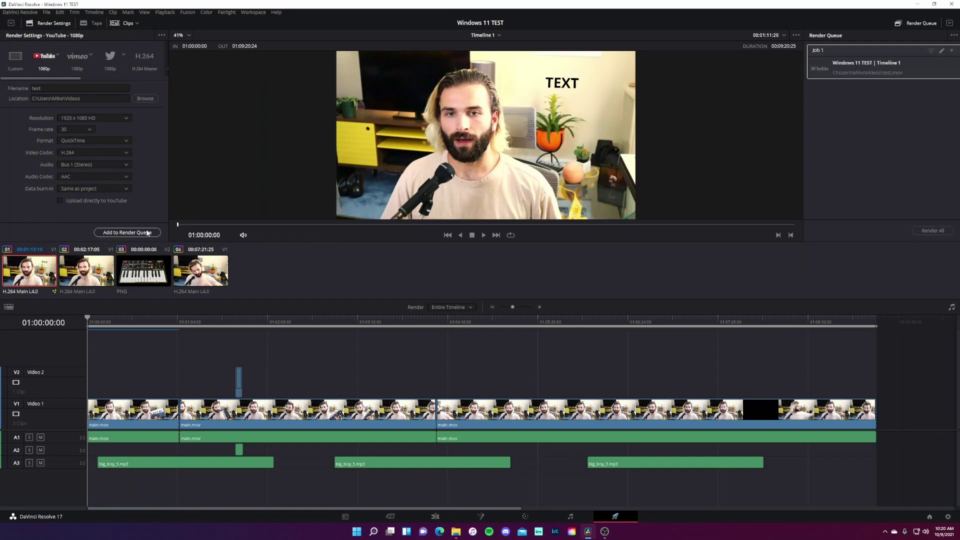
Render All to export Job 1 as test.mov
click(930, 231)
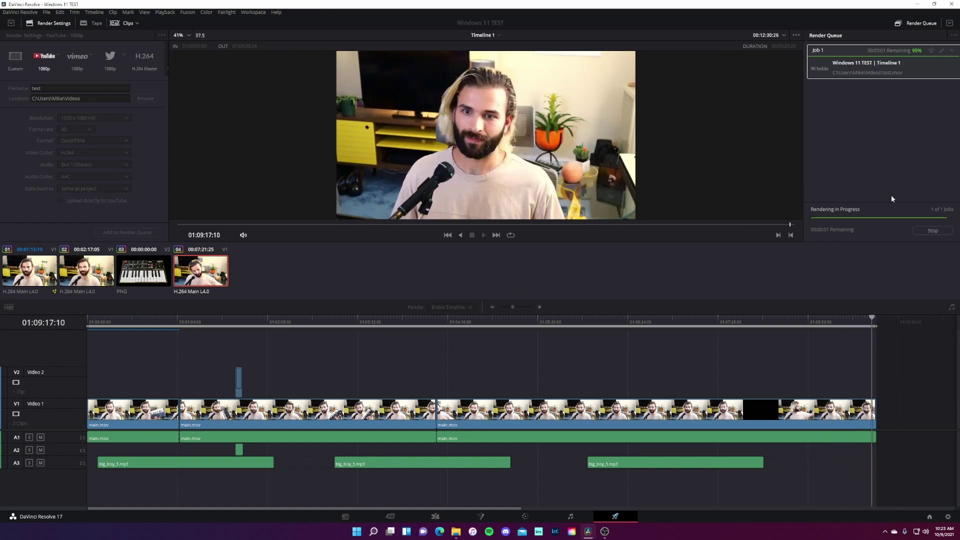
Open test.mov from the Videos folder in File Explorer and play it back
click(919, 5)
click(455, 532)
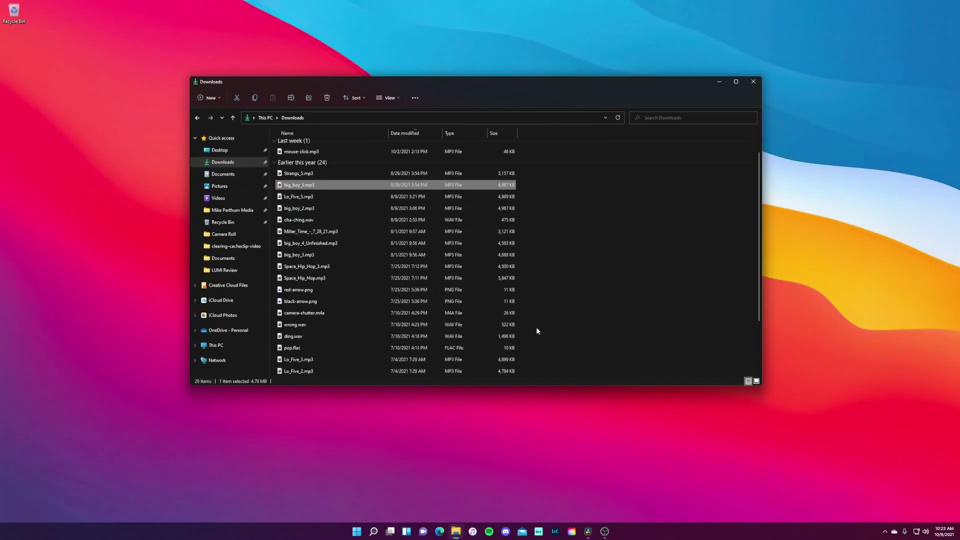
click(220, 198)
double_click(294, 215)
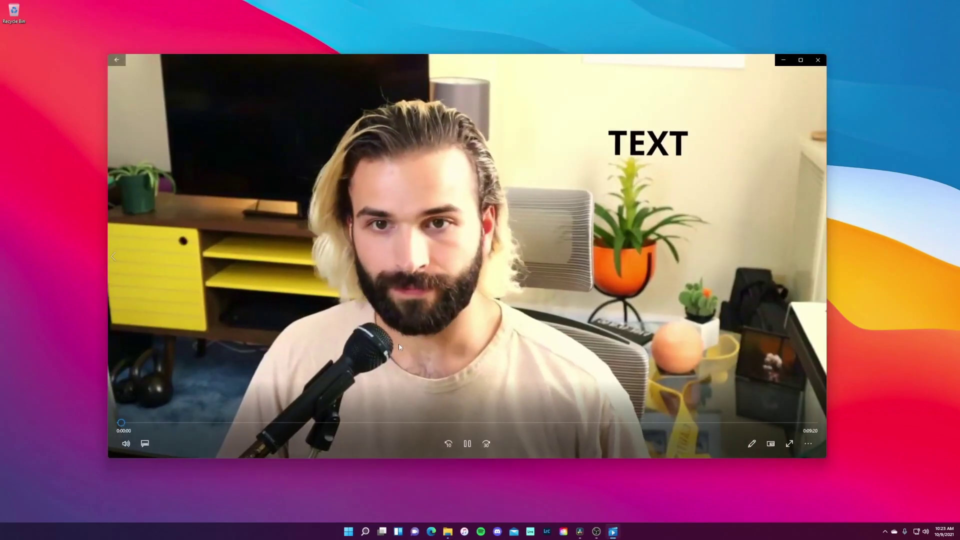